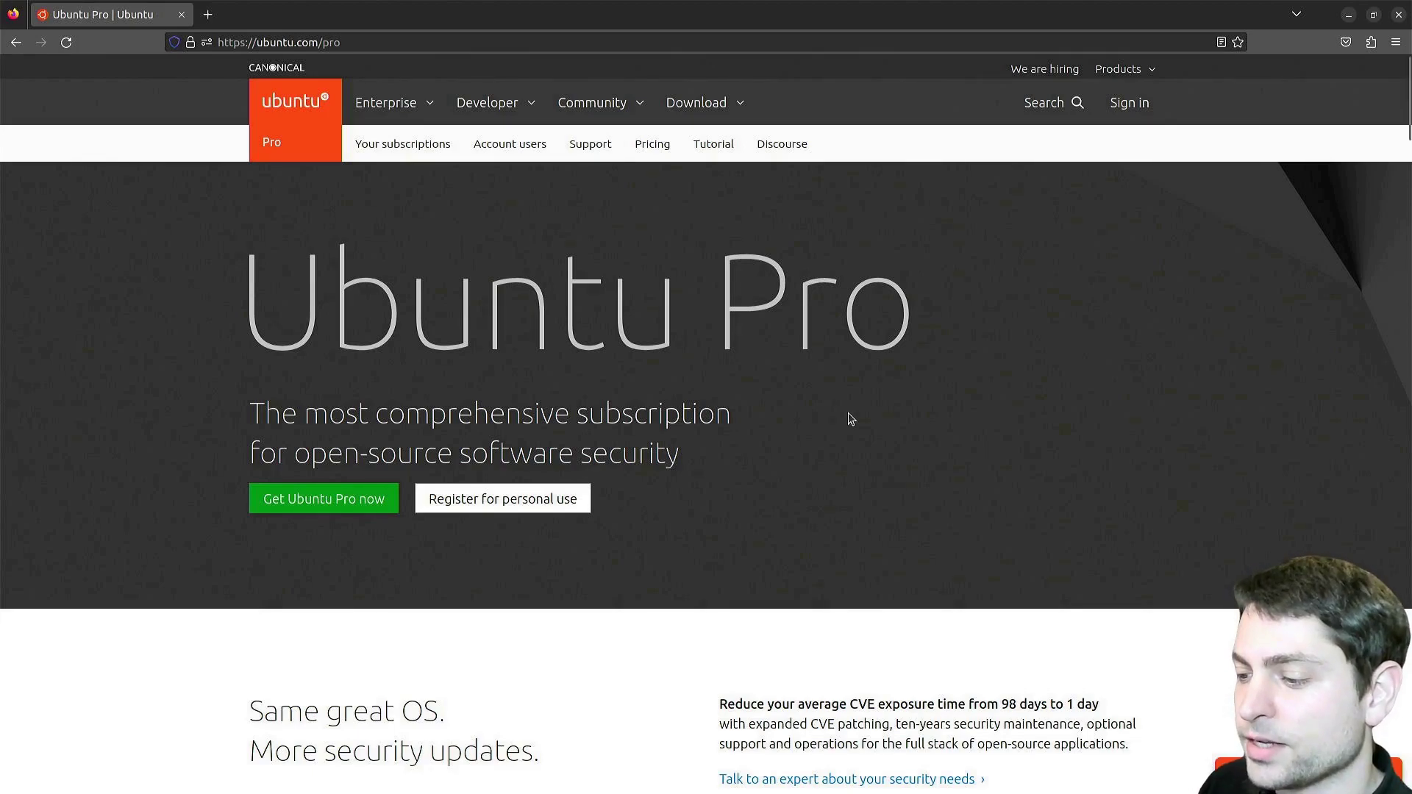
- Highlight the average CVE exposure claim, Pro's 10-year coverage, the extra Universe packages and the 98-day figure
scroll(847, 416, down, 1)
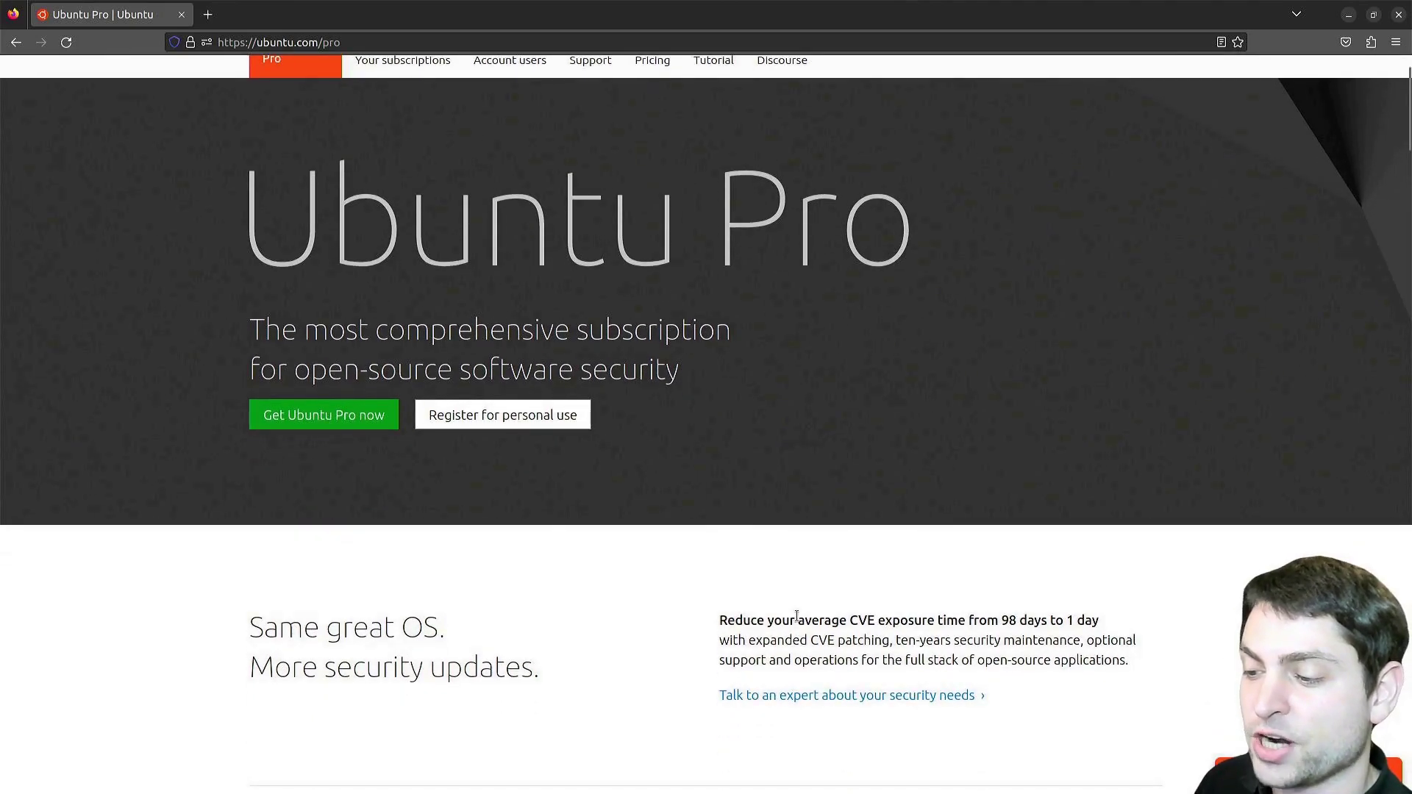
drag(798, 620, 1099, 620)
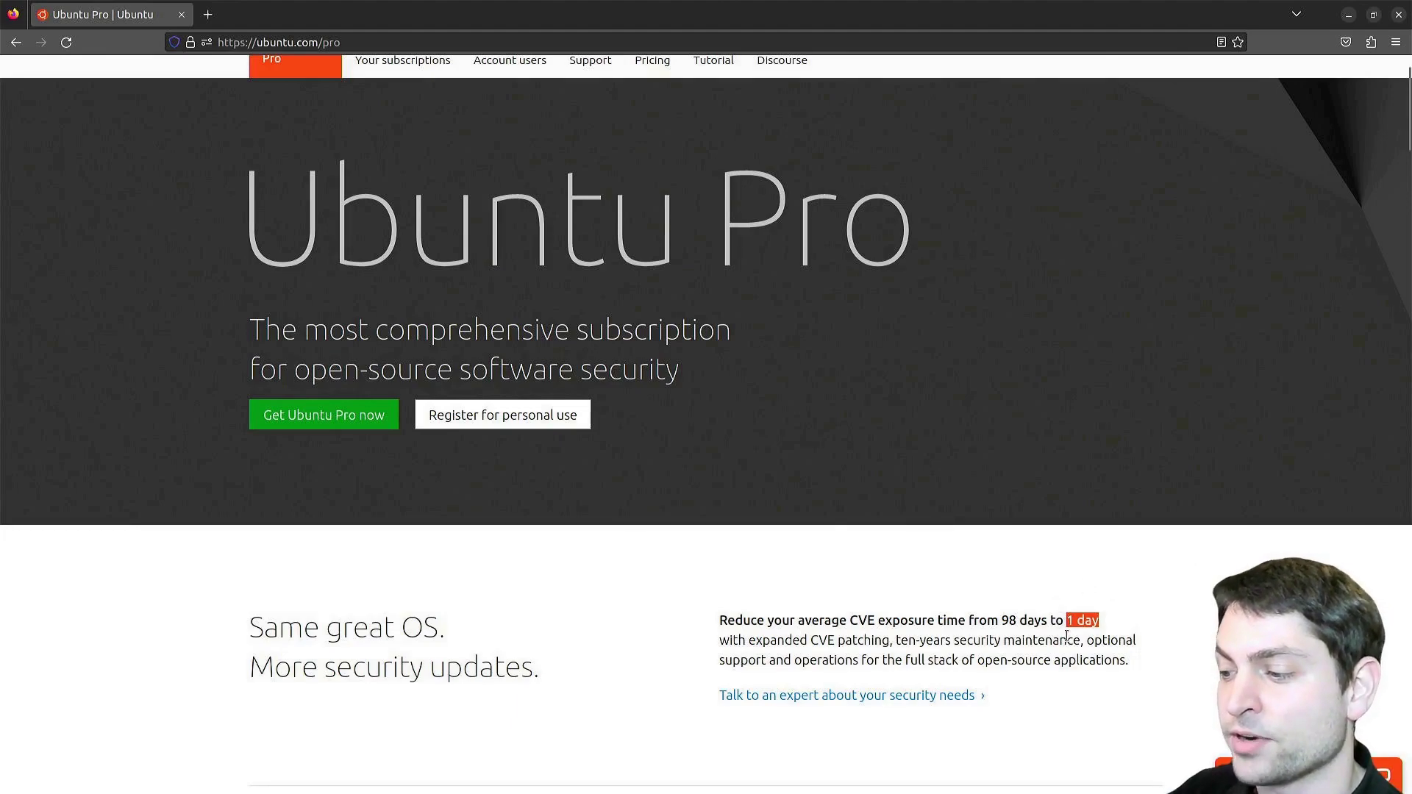
scroll(1408, 89, up, 1)
drag(1408, 88, 1405, 142)
drag(721, 486, 825, 488)
drag(720, 535, 832, 555)
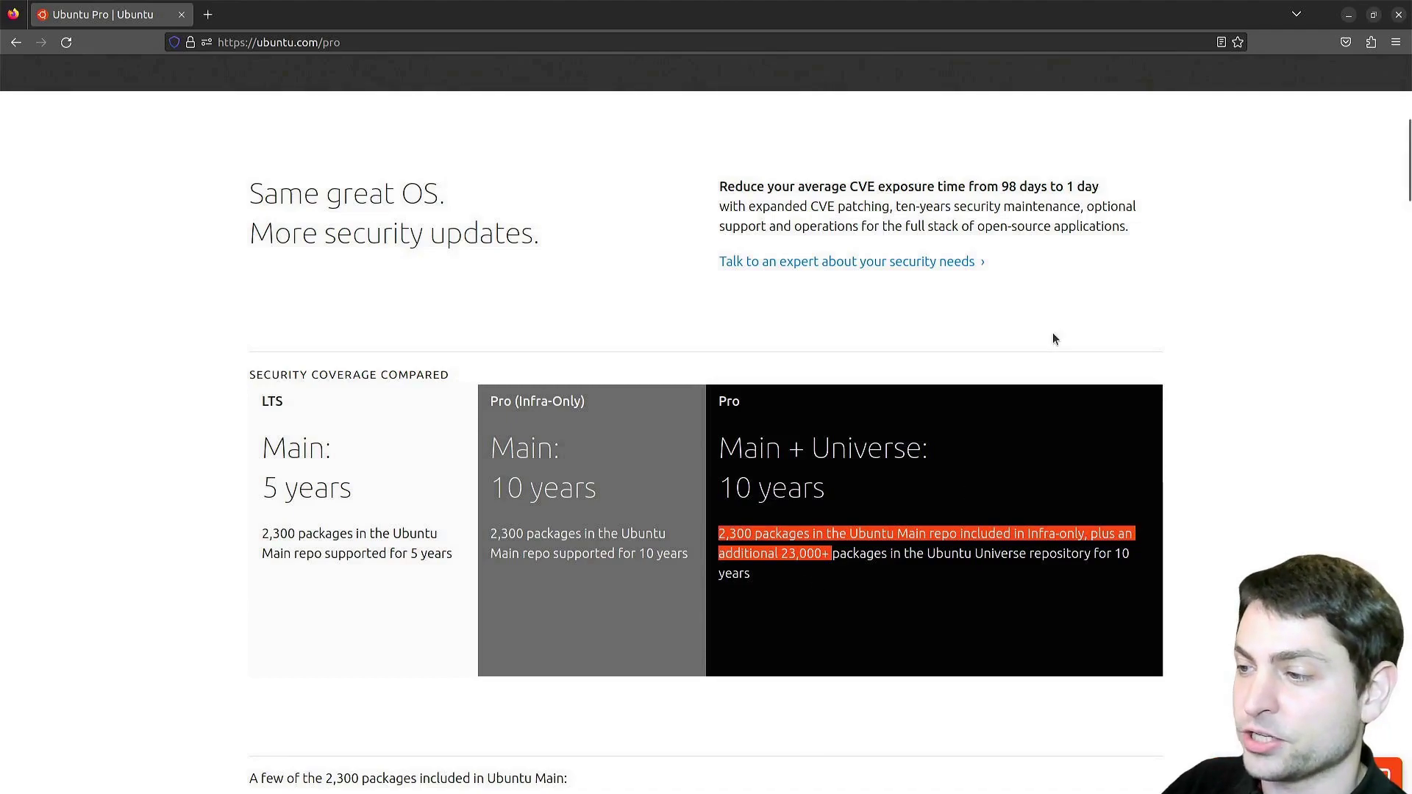
drag(1001, 186, 1050, 186)
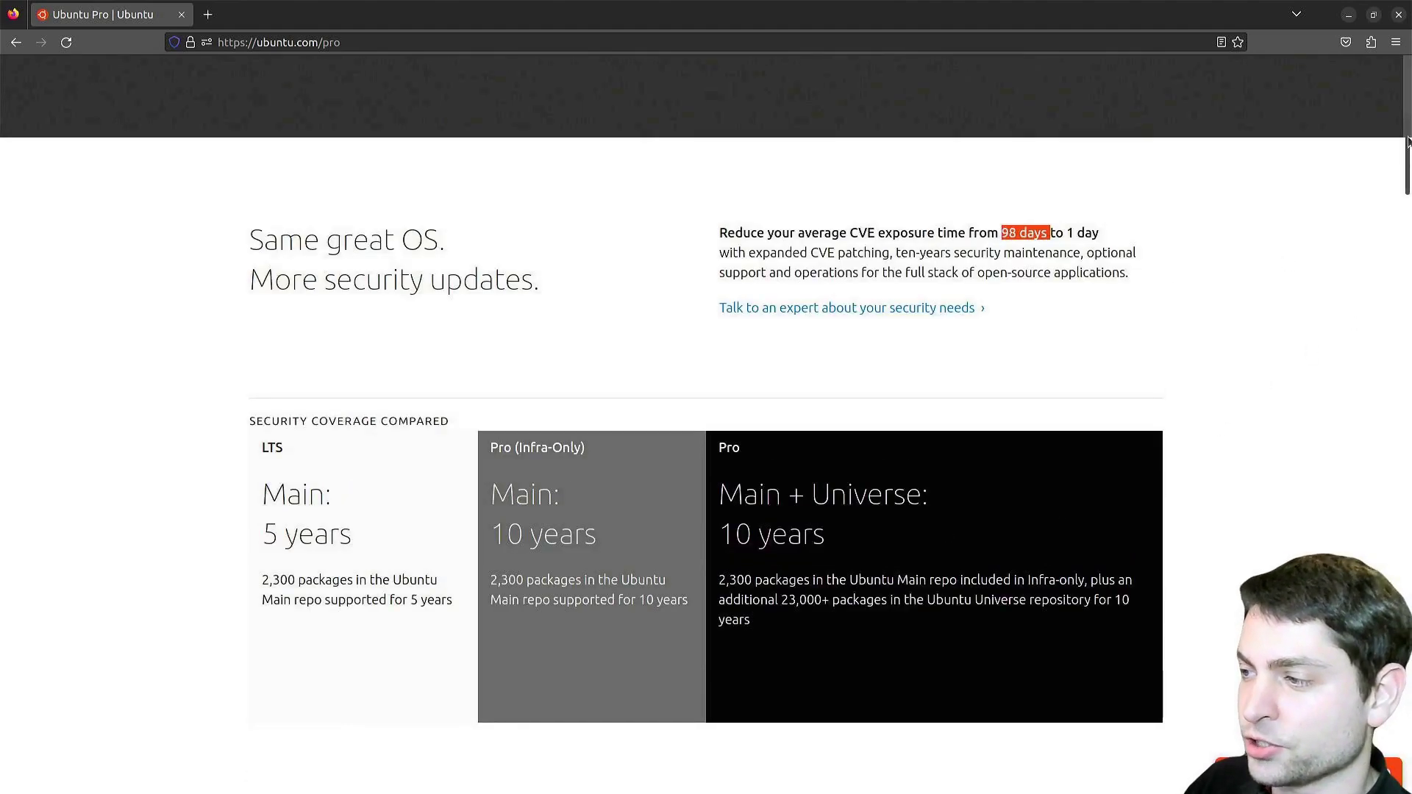
- Scroll to the 'What's new with Ubuntu Pro plans?' table comparing LTS, Infra-only and Pro
scroll(1333, 154, down, 15)
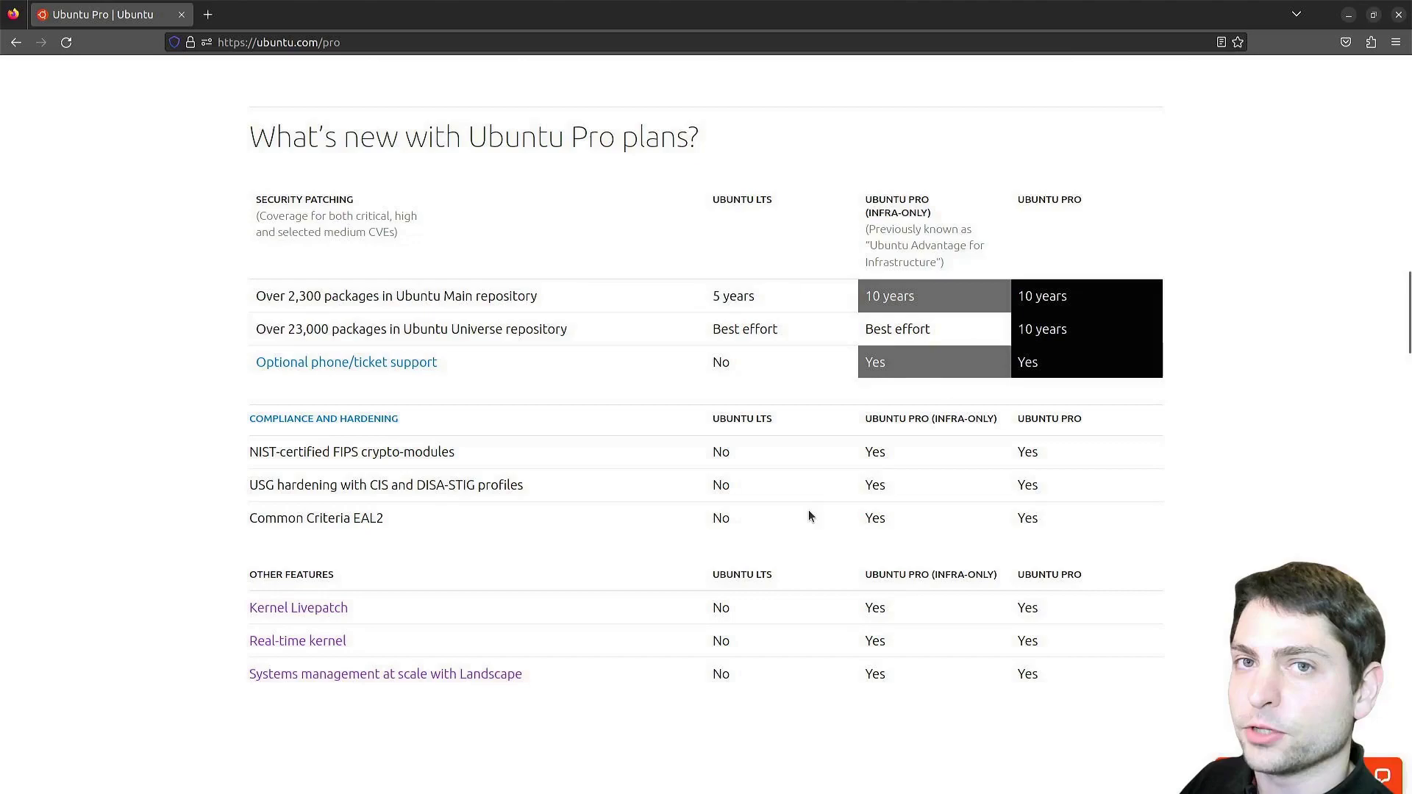
- Open the tutorial for activating Ubuntu Pro from the Pro page
drag(1406, 293, 1407, 302)
scroll(1406, 301, down, 20)
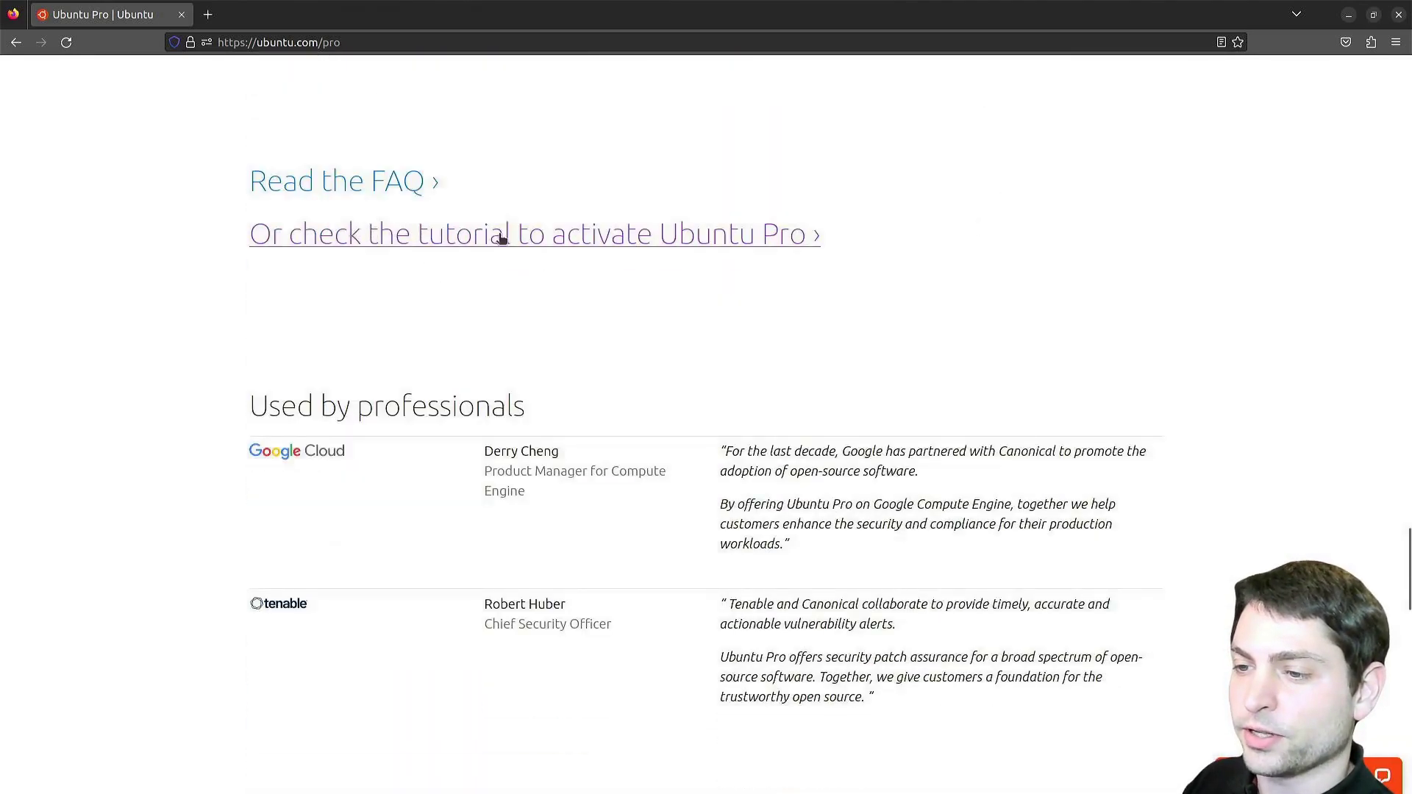
click(603, 239)
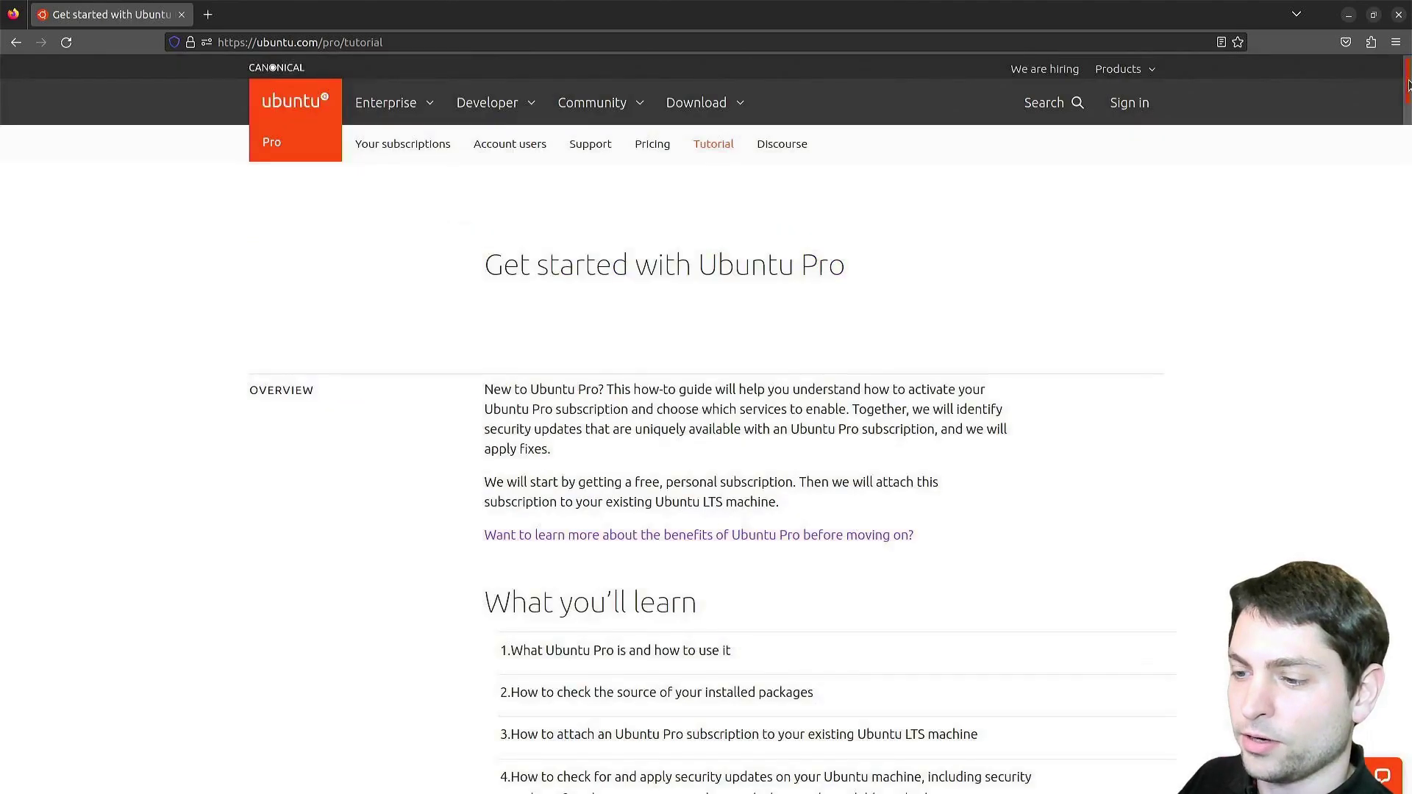
drag(1405, 101, 1407, 146)
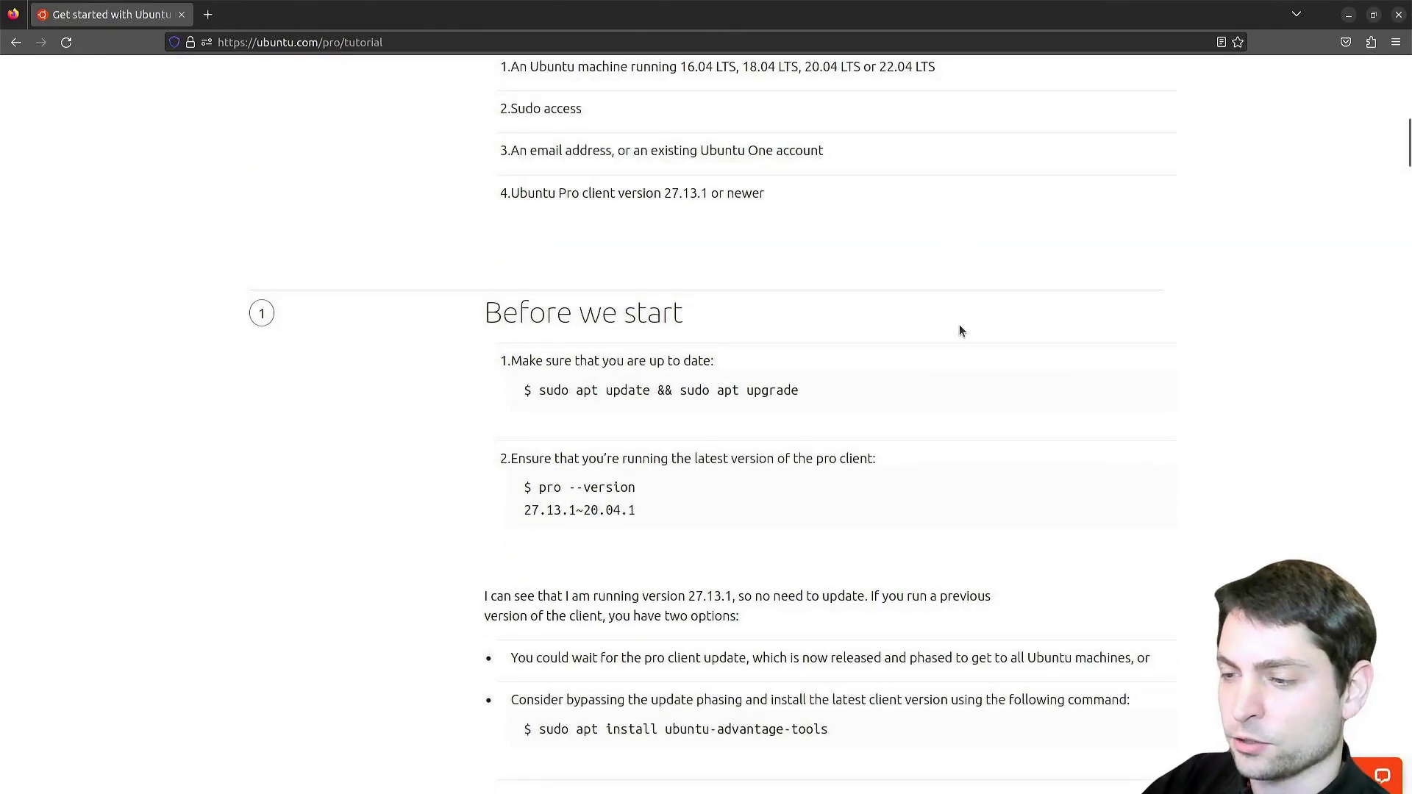
- Open a terminal and tile it on the left half, with Firefox on the right half
key(ctrl+alt+t)
drag(358, 53, 1, 265)
click(557, 11)
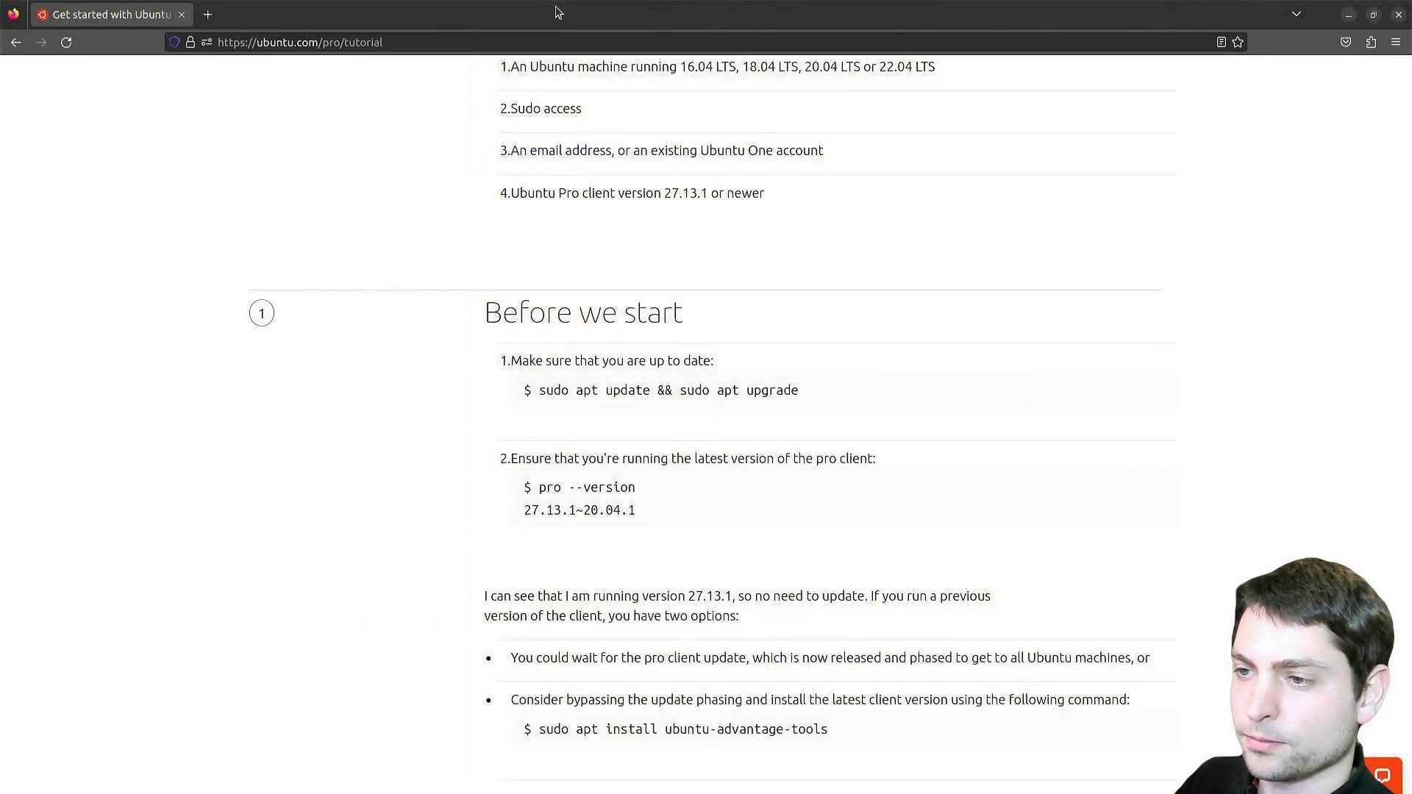
drag(557, 12, 1411, 279)
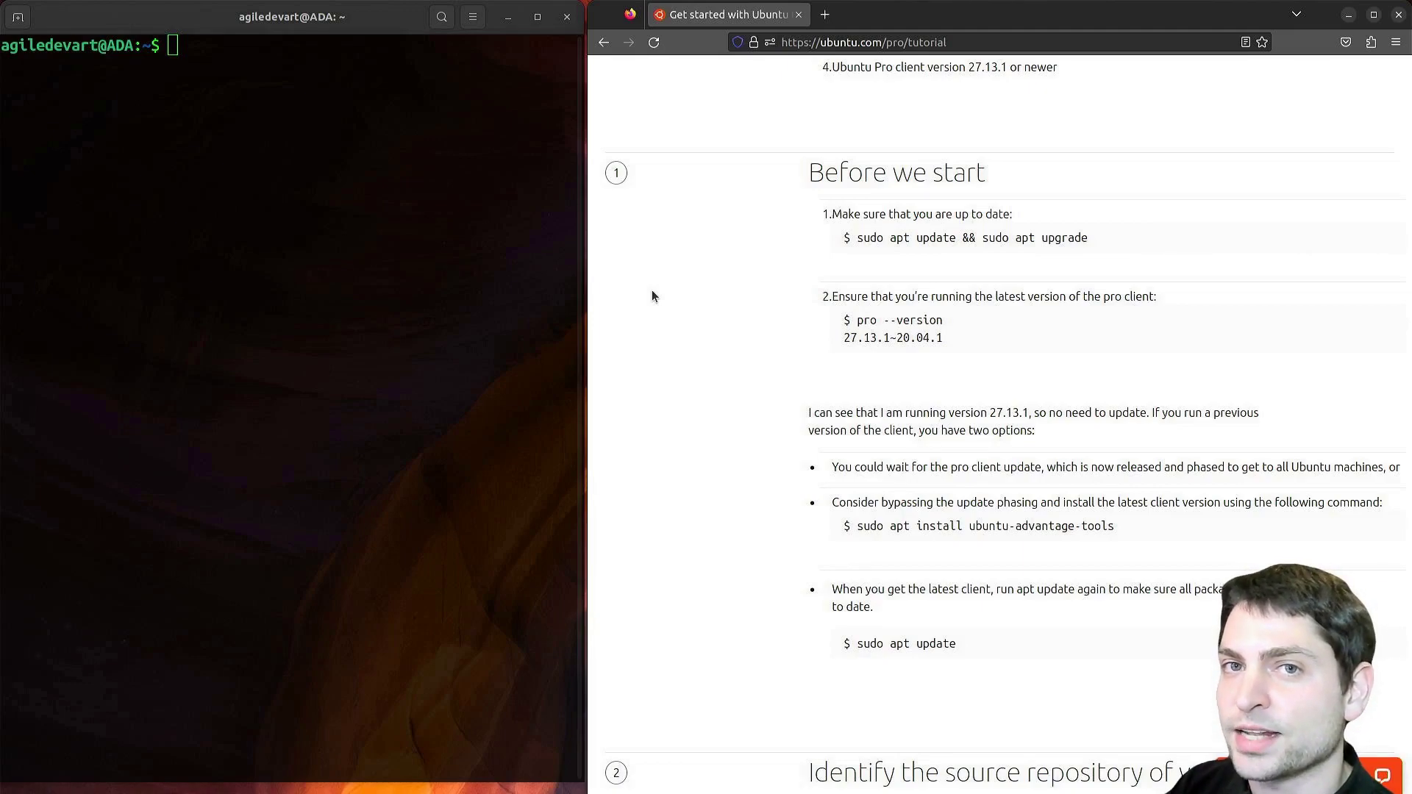
- Run 'sudo apt update && sudo apt upgrade' in the terminal, copied from the tutorial
drag(1150, 240, 857, 238)
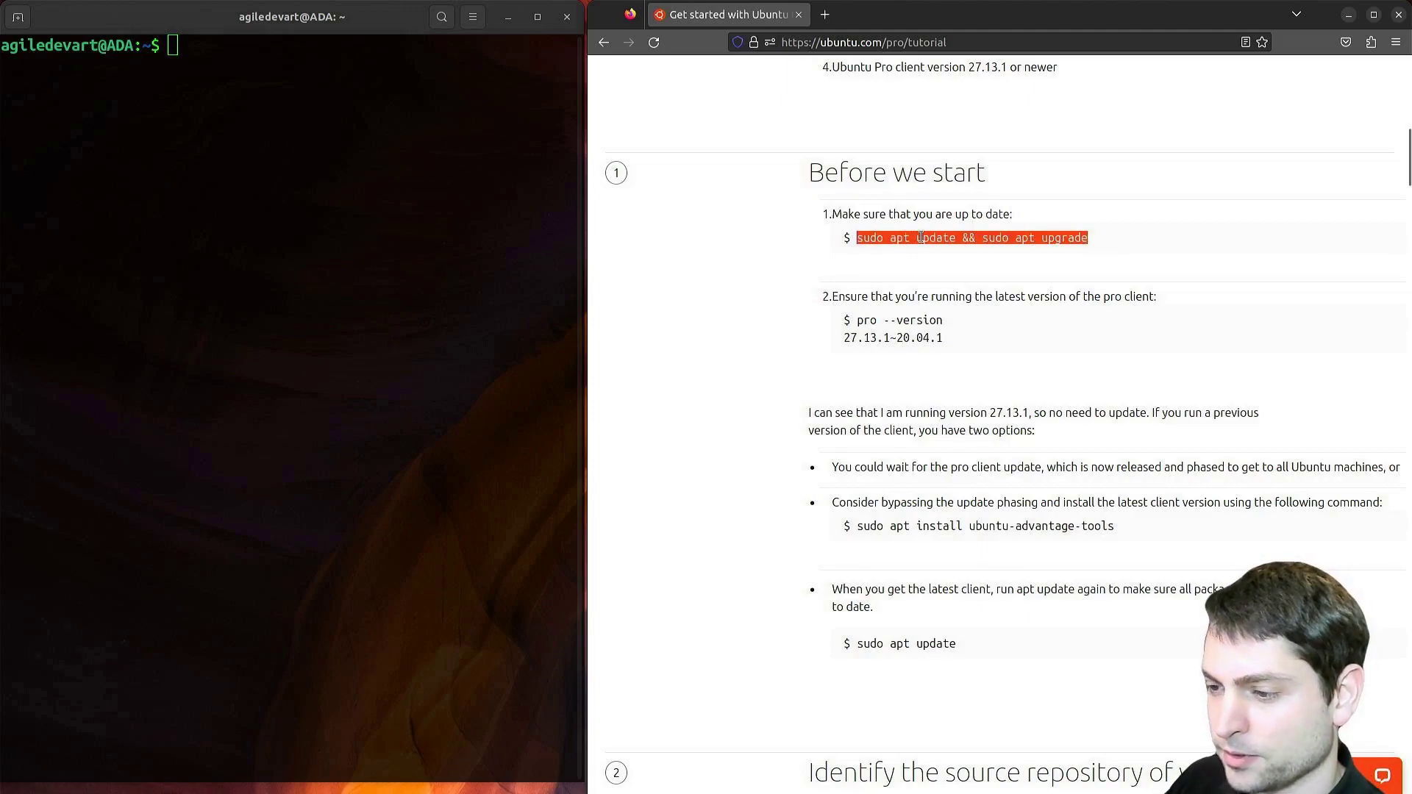
right_click(263, 98)
click(326, 139)
key(Return)
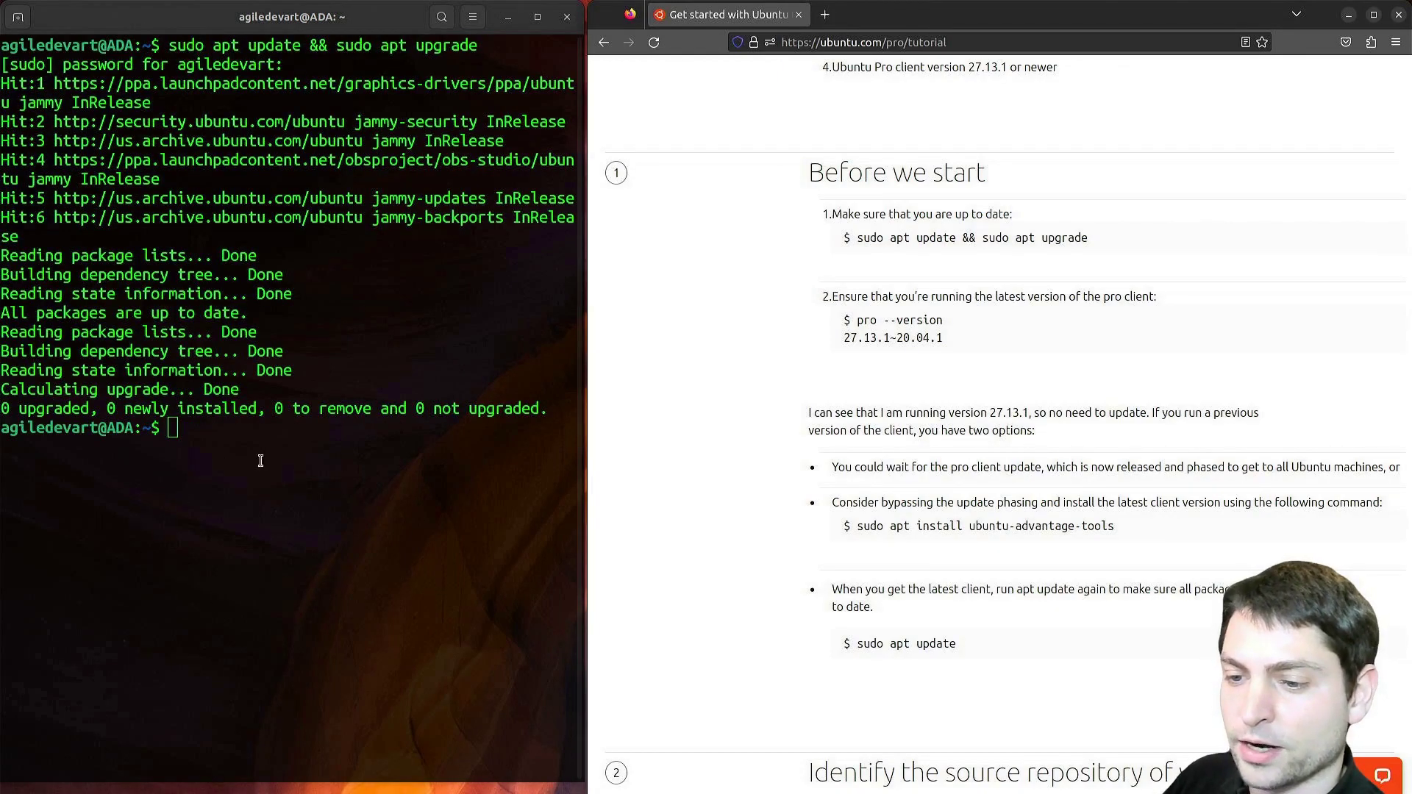
- Run 'pro --version' from the tutorial, confirming client version 27.14.4~22.04
drag(941, 321, 857, 321)
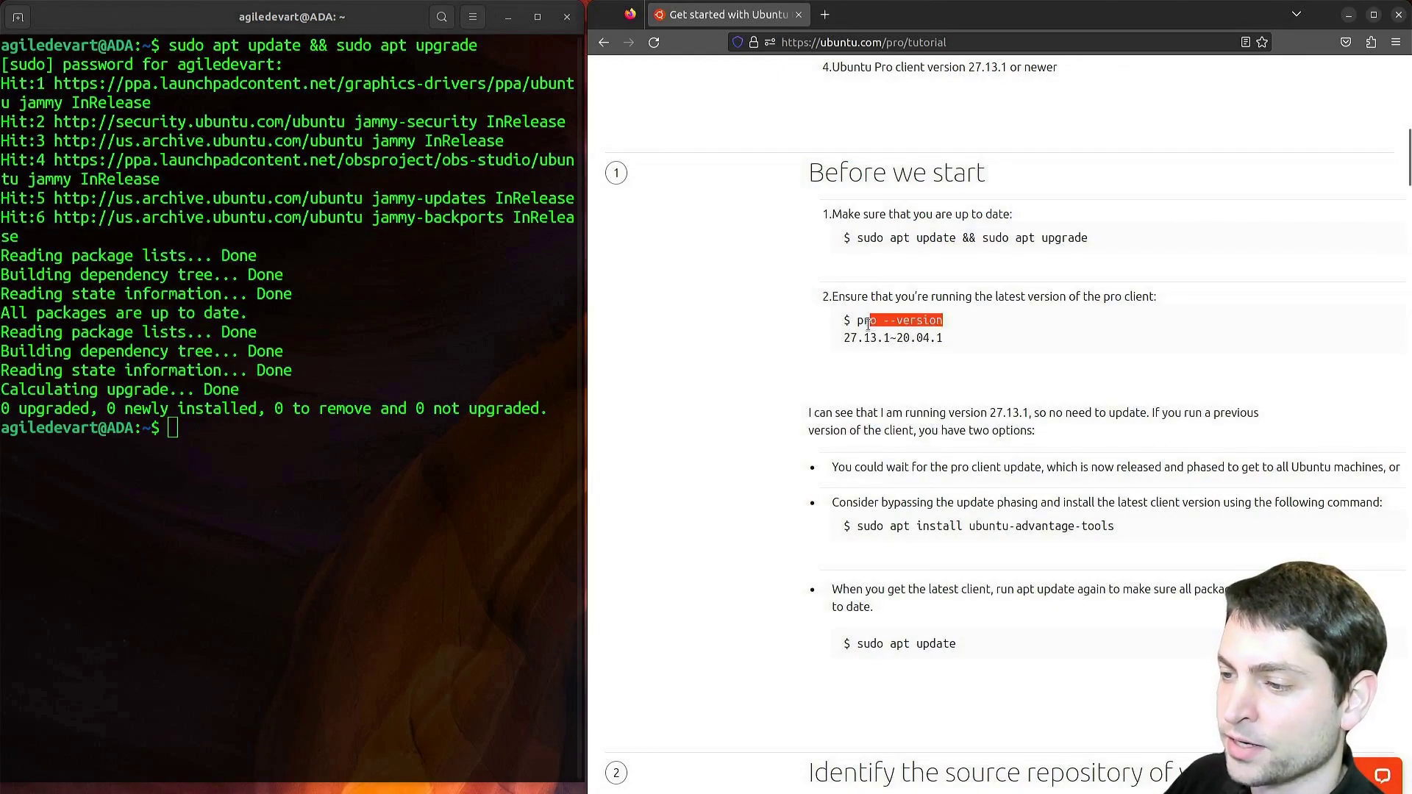
right_click(862, 321)
click(879, 328)
click(219, 440)
text(pro --version)
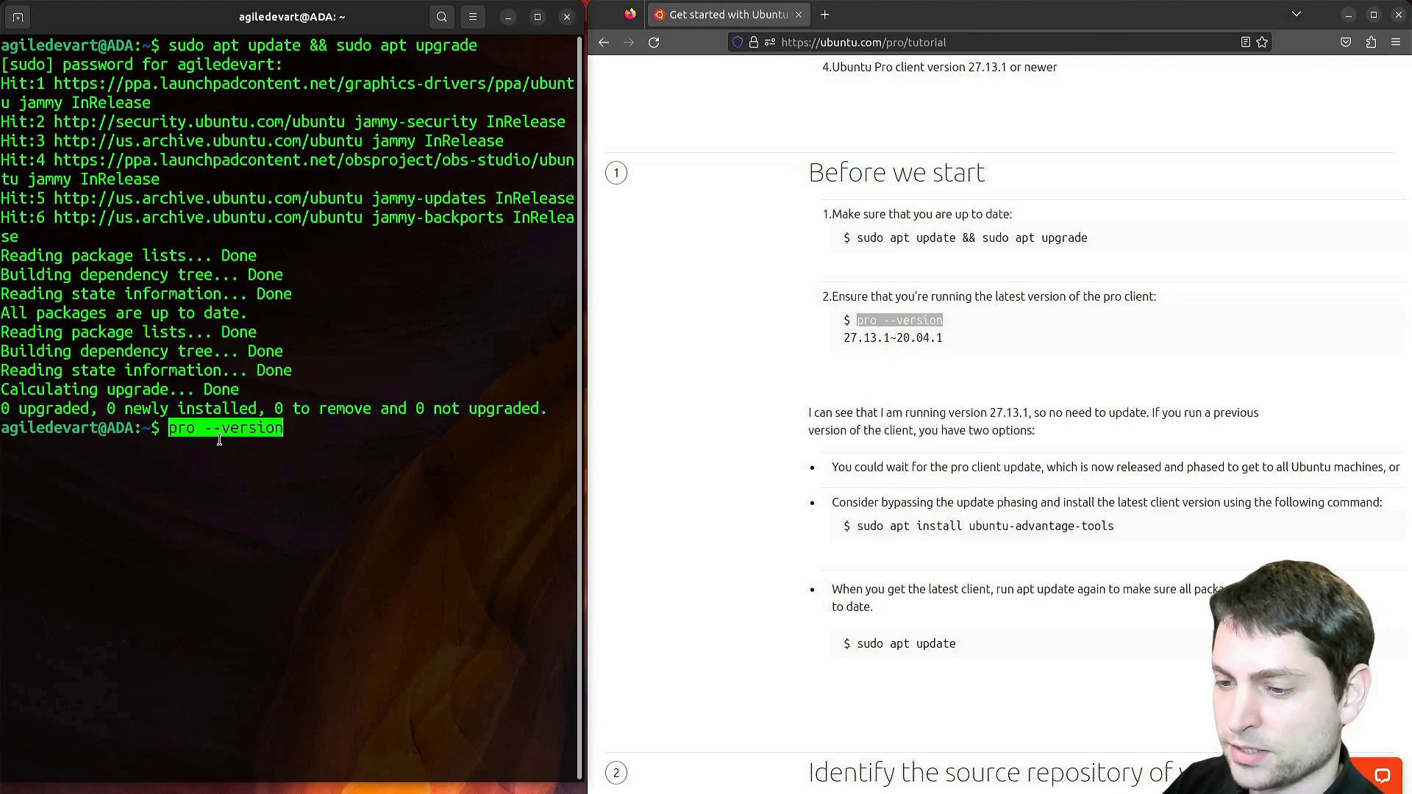
key(Return)
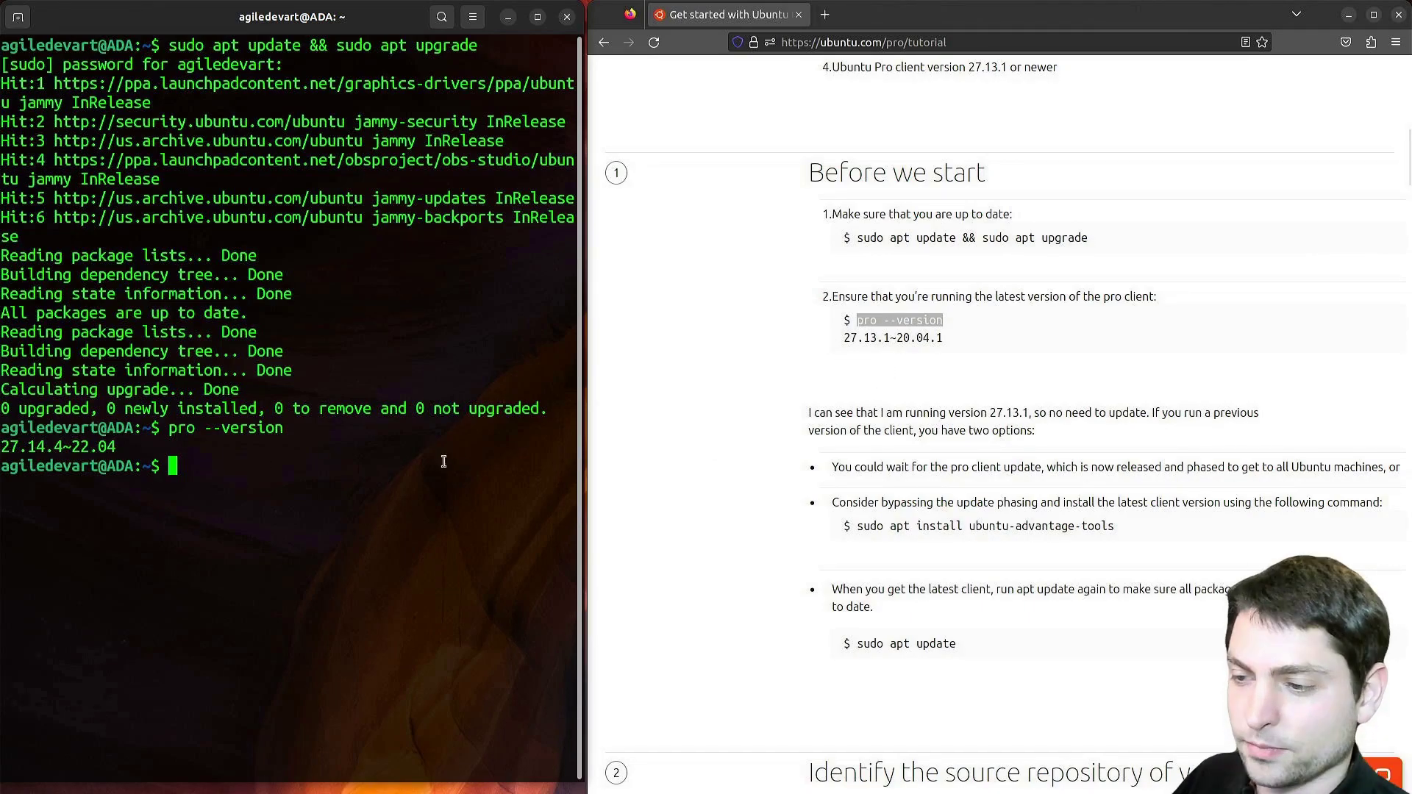
- Run 'pro security-status', which reports 1815 installed packages and no Pro attachment
scroll(1406, 163, down, 8)
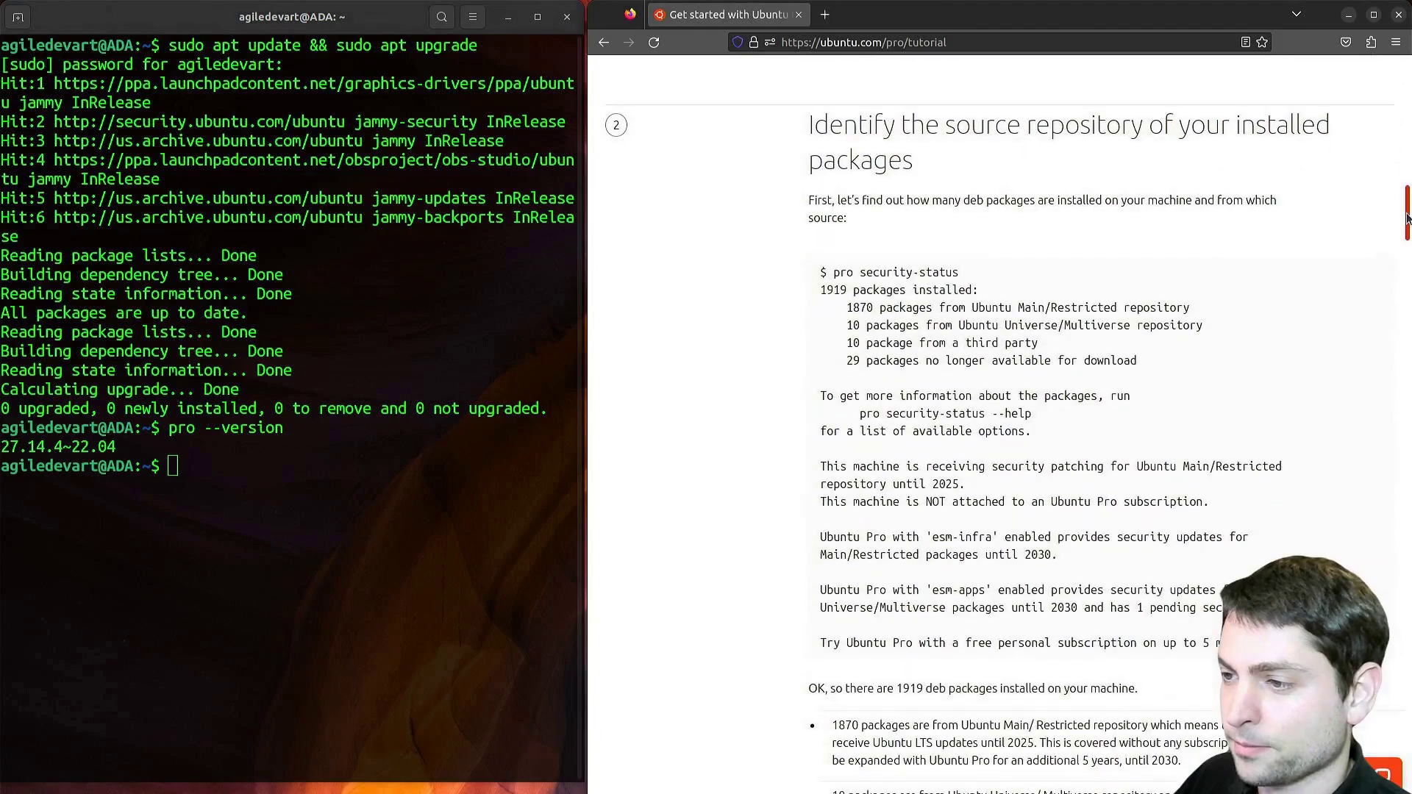
drag(833, 272, 963, 274)
right_click(965, 274)
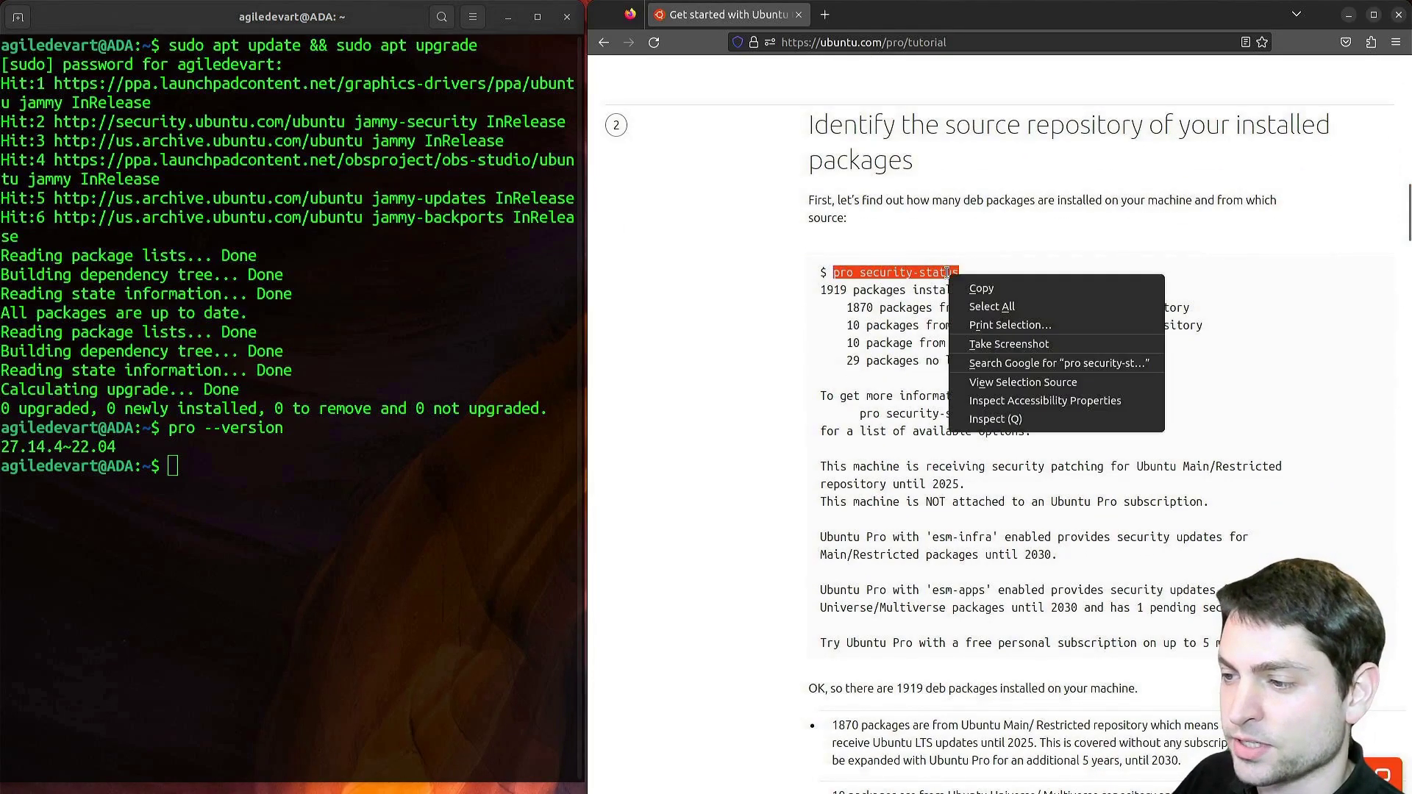
click(998, 282)
right_click(214, 480)
click(245, 525)
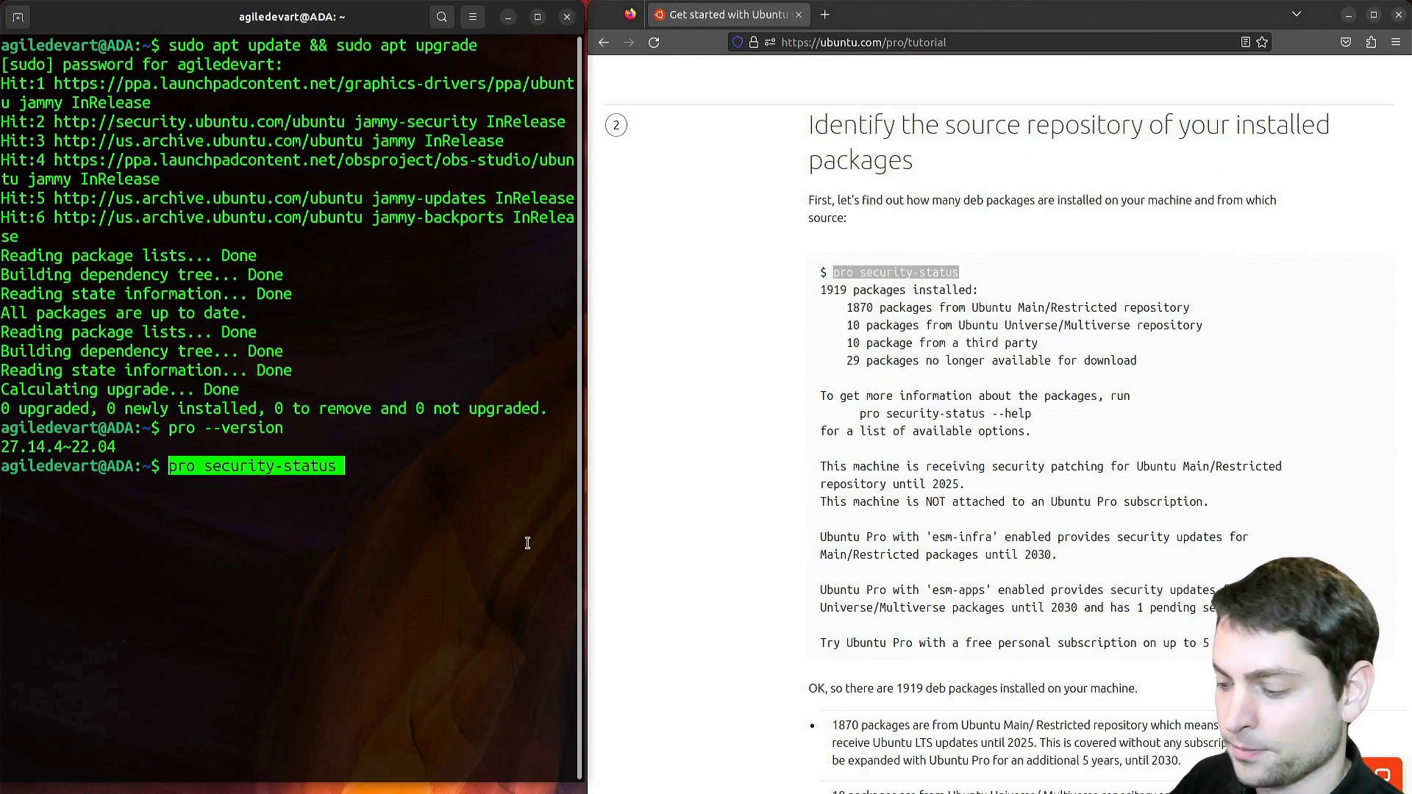
key(Return)
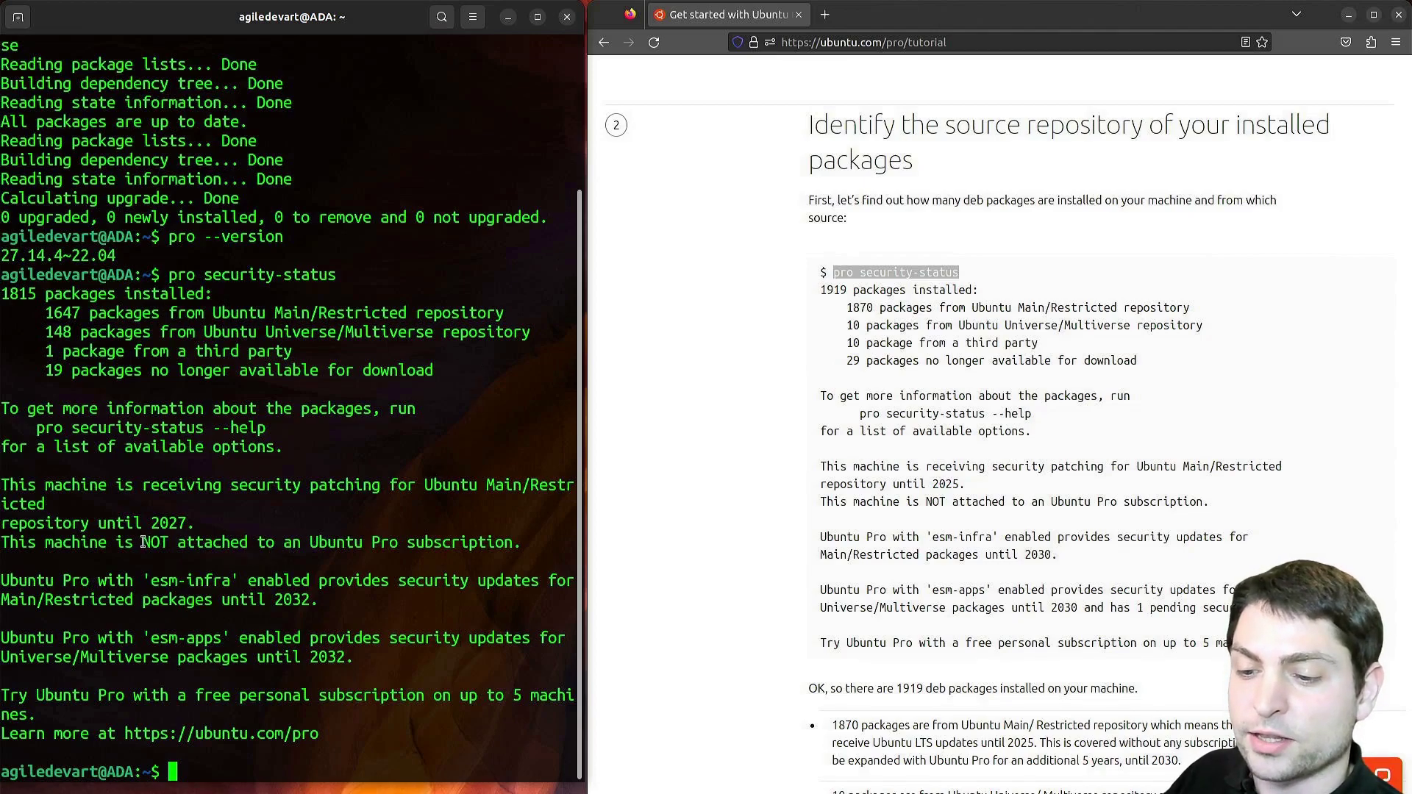
- Highlight the NOT attached status, the Main/Restricted and Universe/Multiverse lines, and the free subscription offer
drag(143, 542, 403, 544)
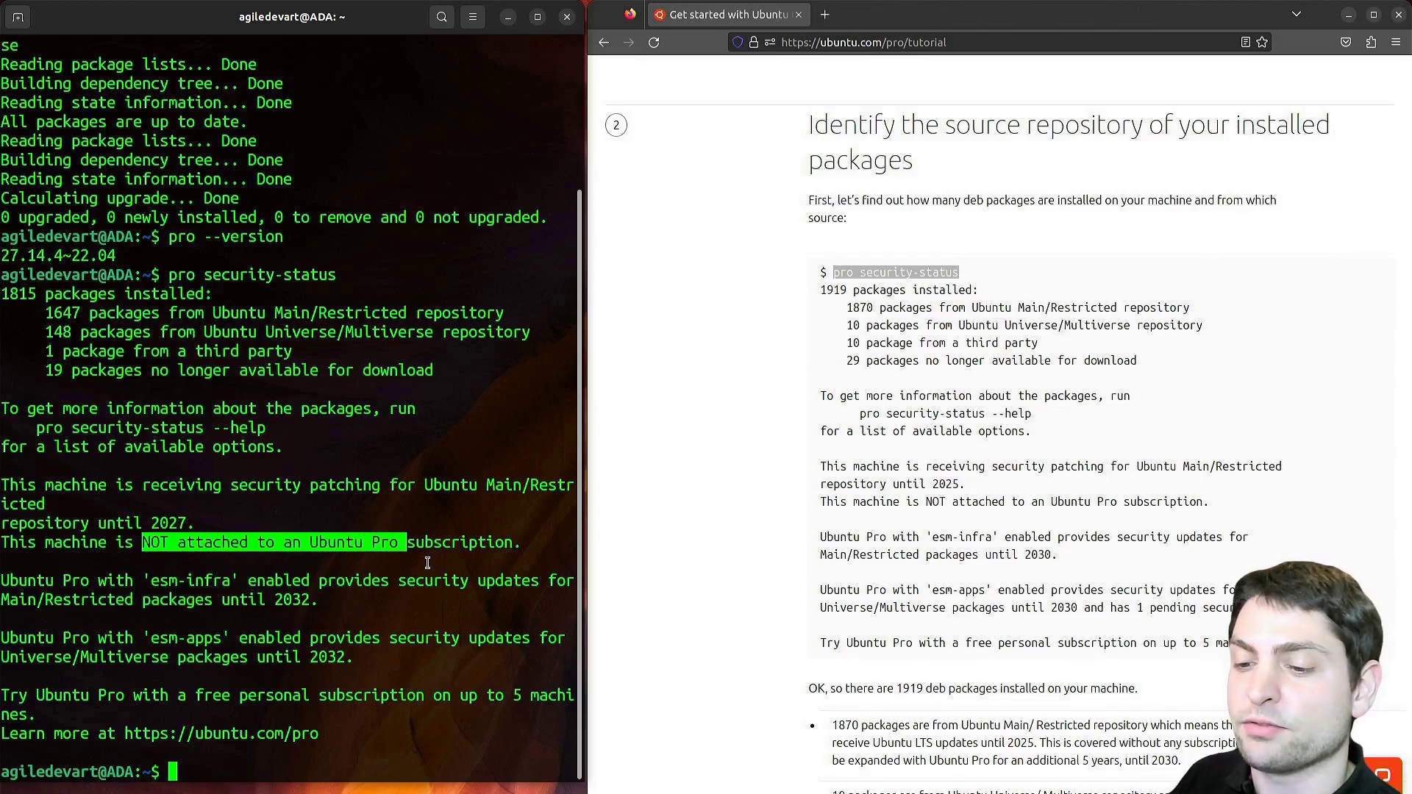
click(202, 563)
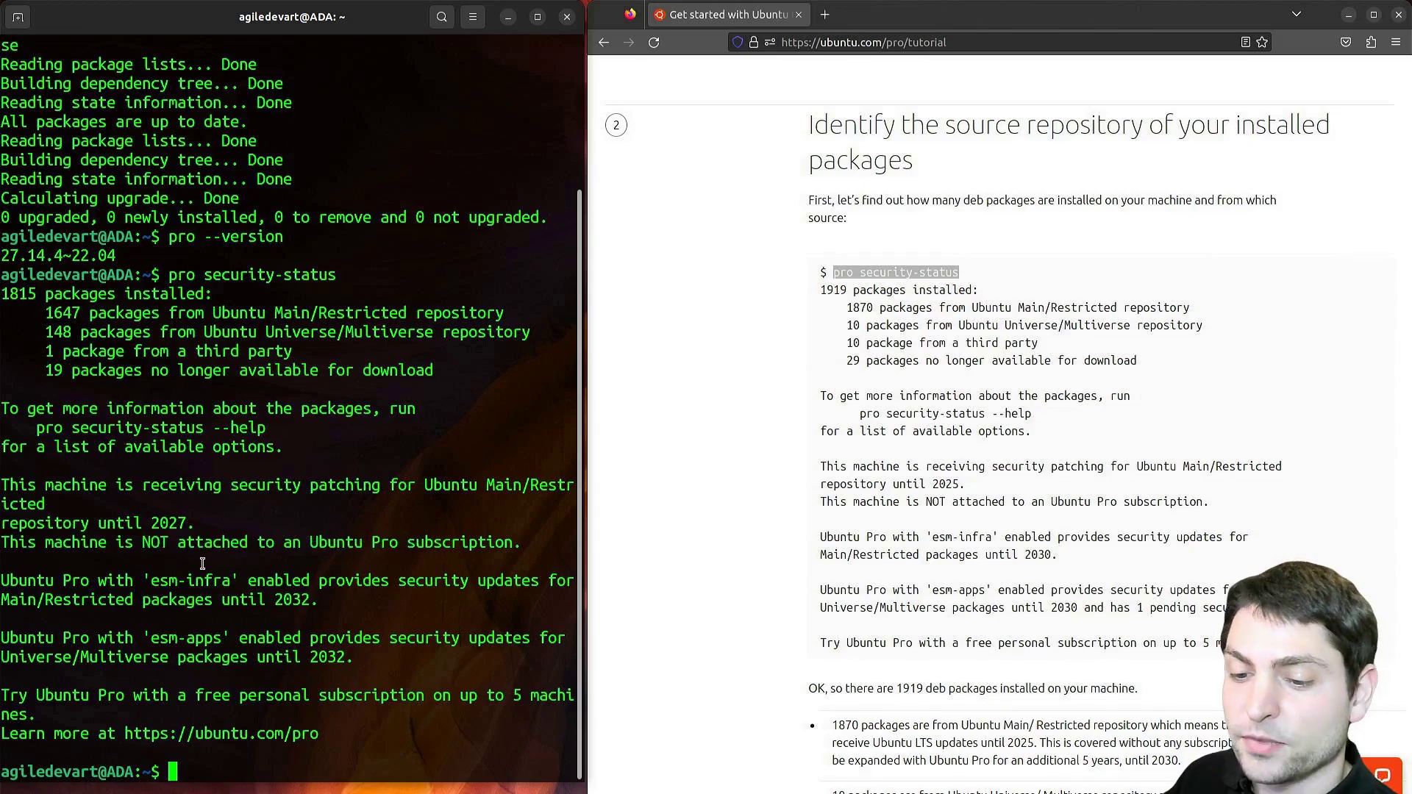
drag(12, 600, 210, 601)
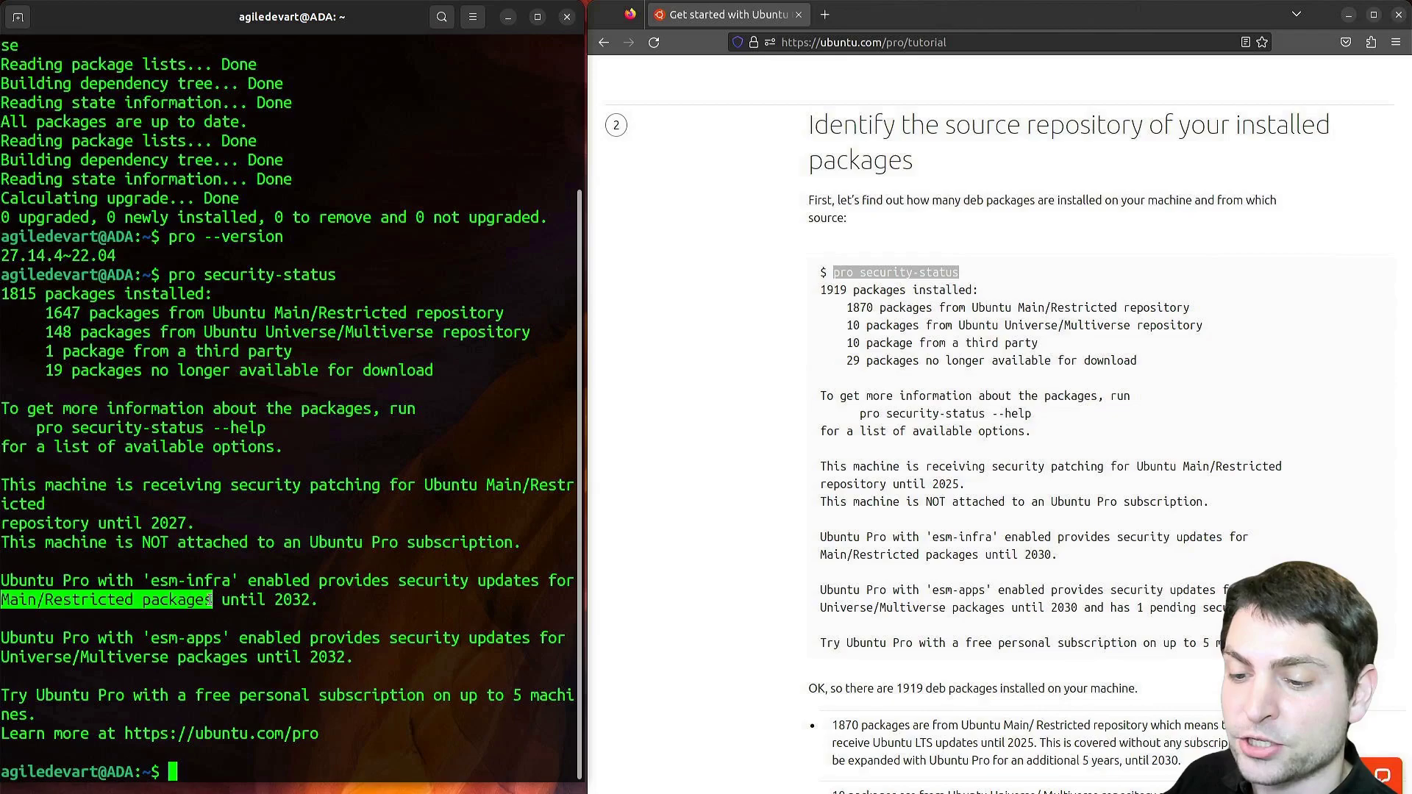
drag(6, 658, 341, 657)
click(459, 660)
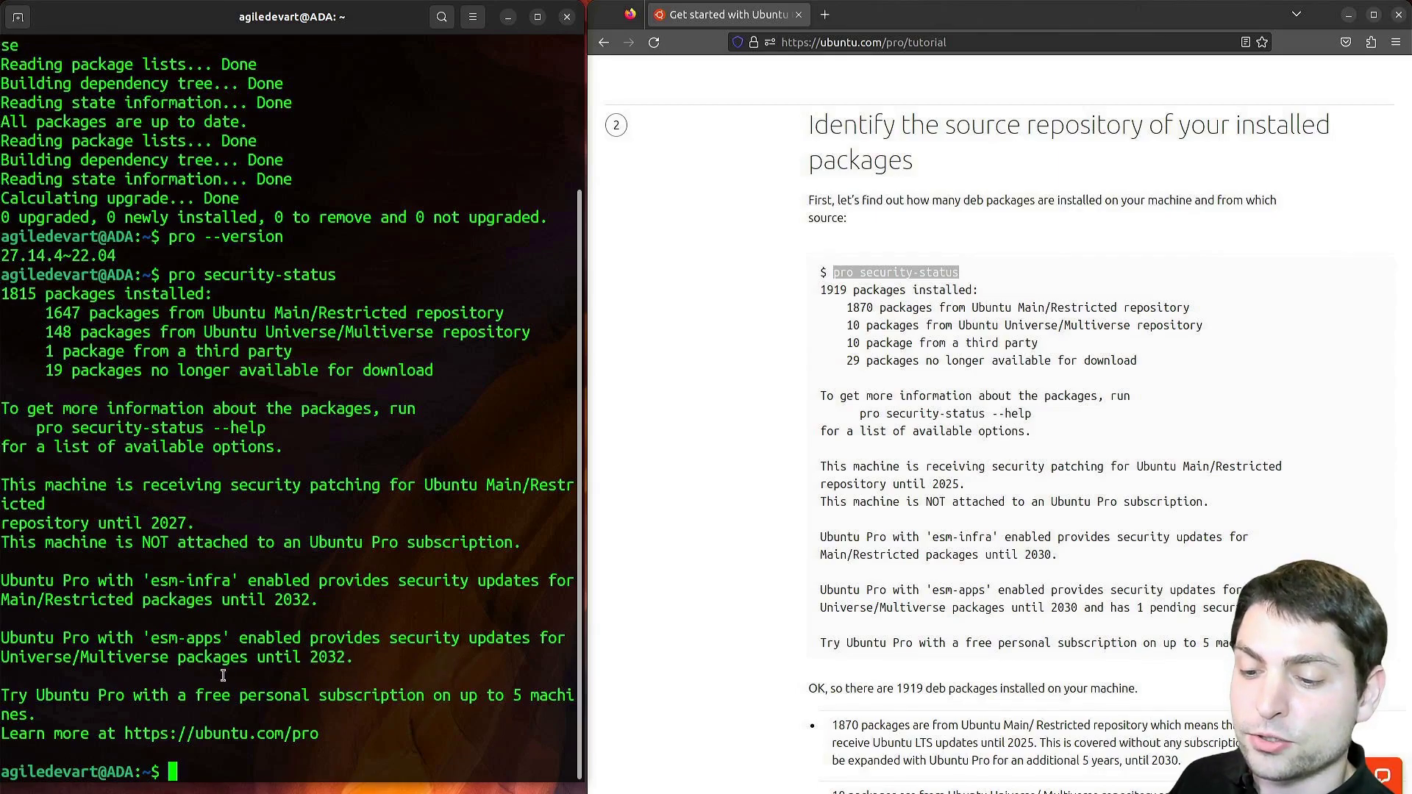
drag(197, 695, 528, 714)
click(535, 753)
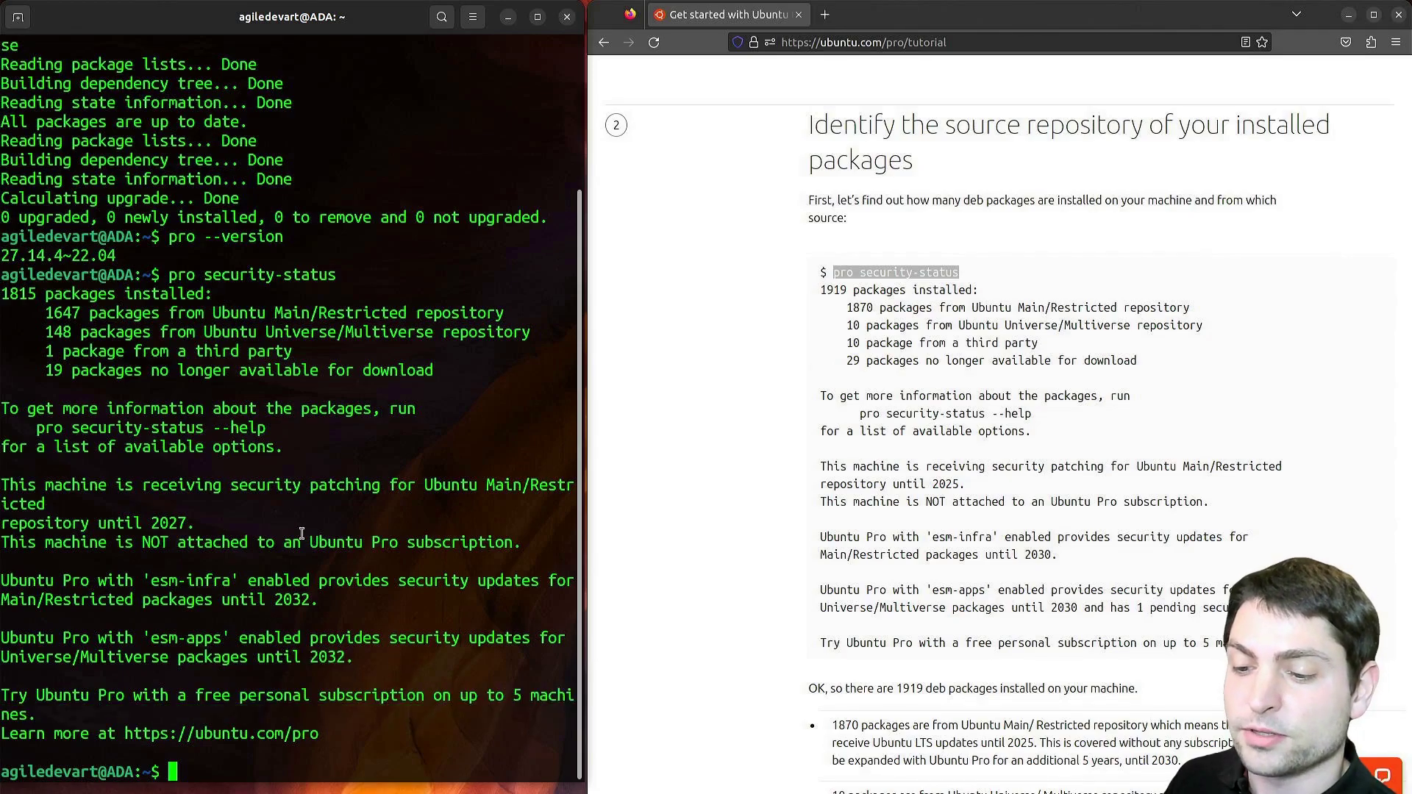
triple_click(441, 705)
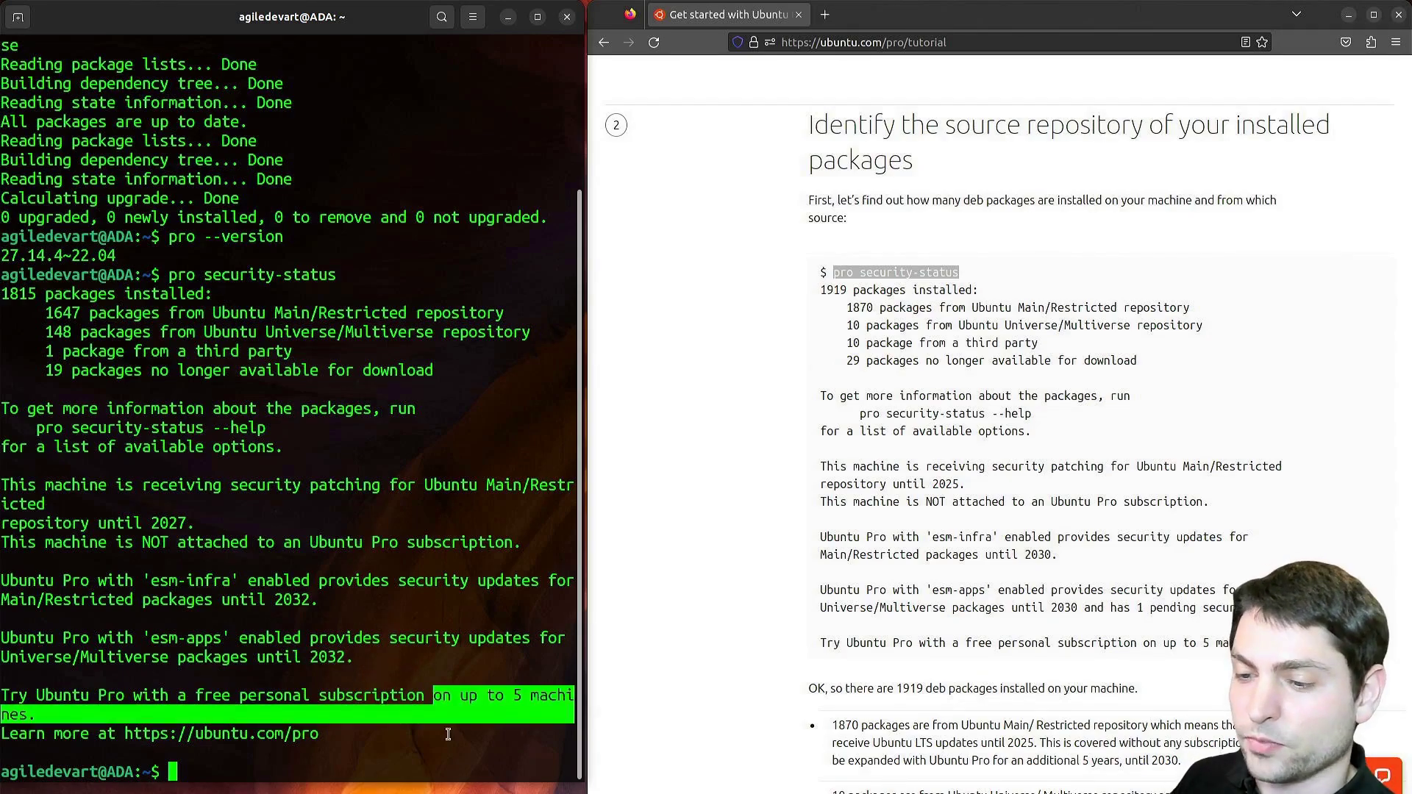
click(448, 734)
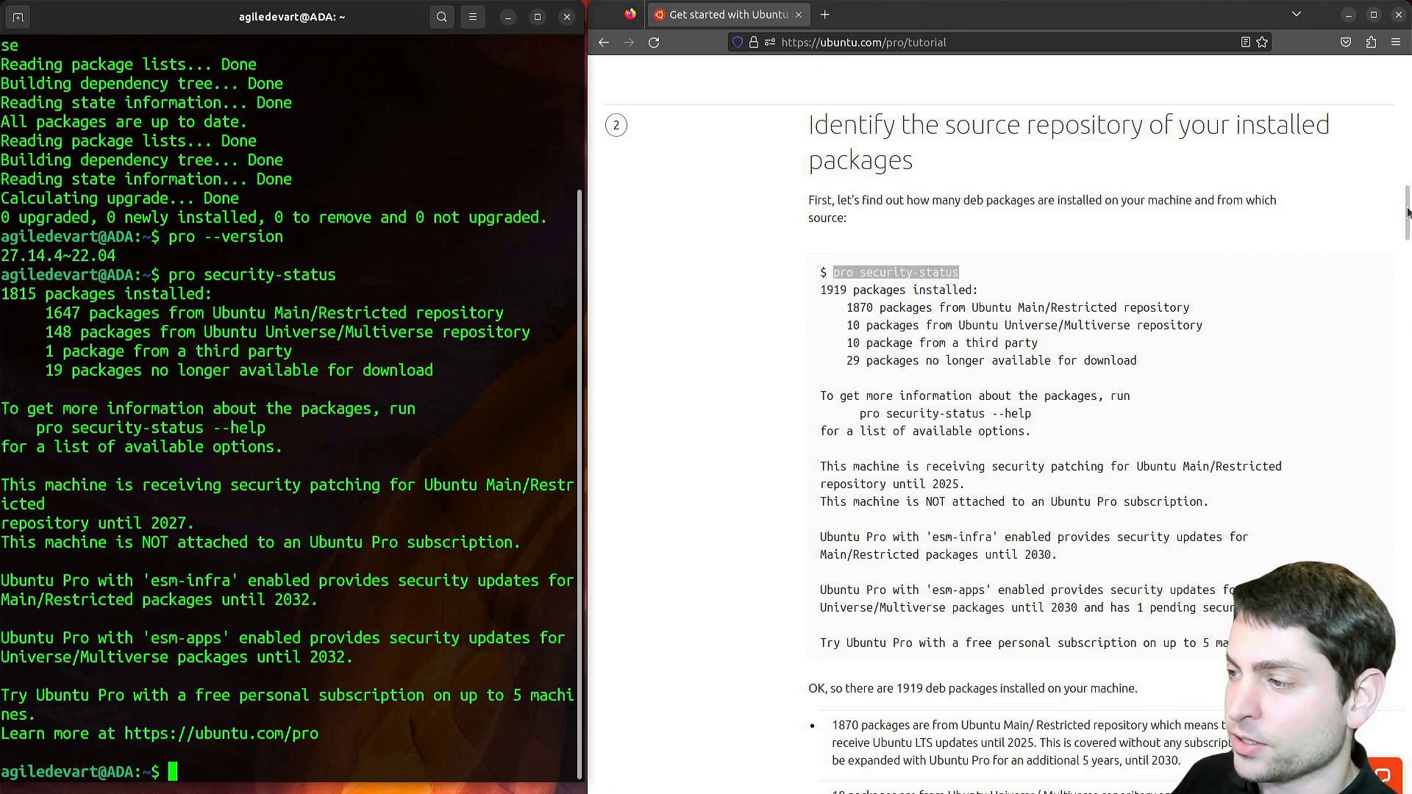
- Scroll the tutorial to the 'Create an Ubuntu One account' step and bring up its link's menu
scroll(1405, 202, down, 10)
drag(831, 143, 1037, 146)
right_click(1103, 162)
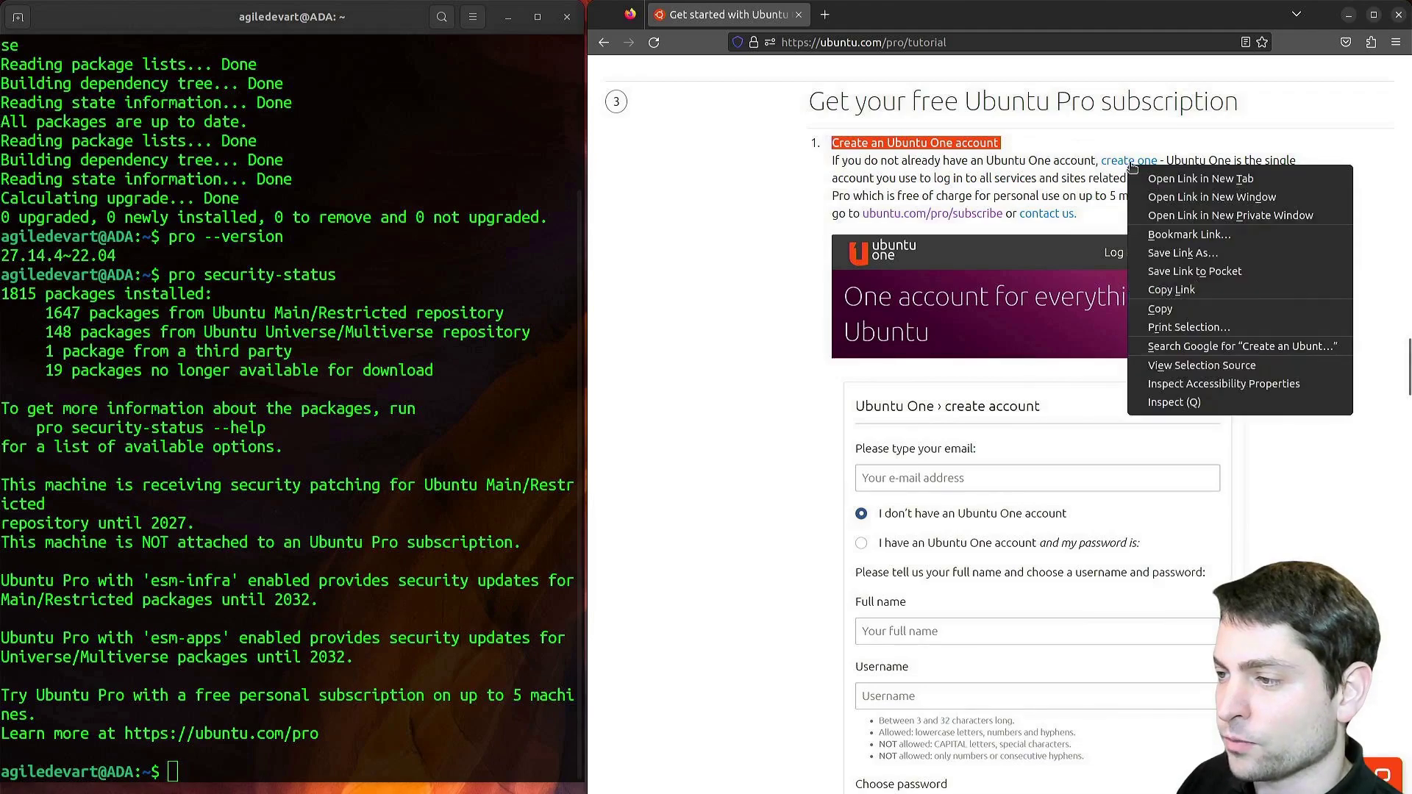
- Open the Ubuntu One sign-up form in a new tab, then scroll the tutorial to the email-confirmation step
click(1136, 173)
key(ctrl+Tab)
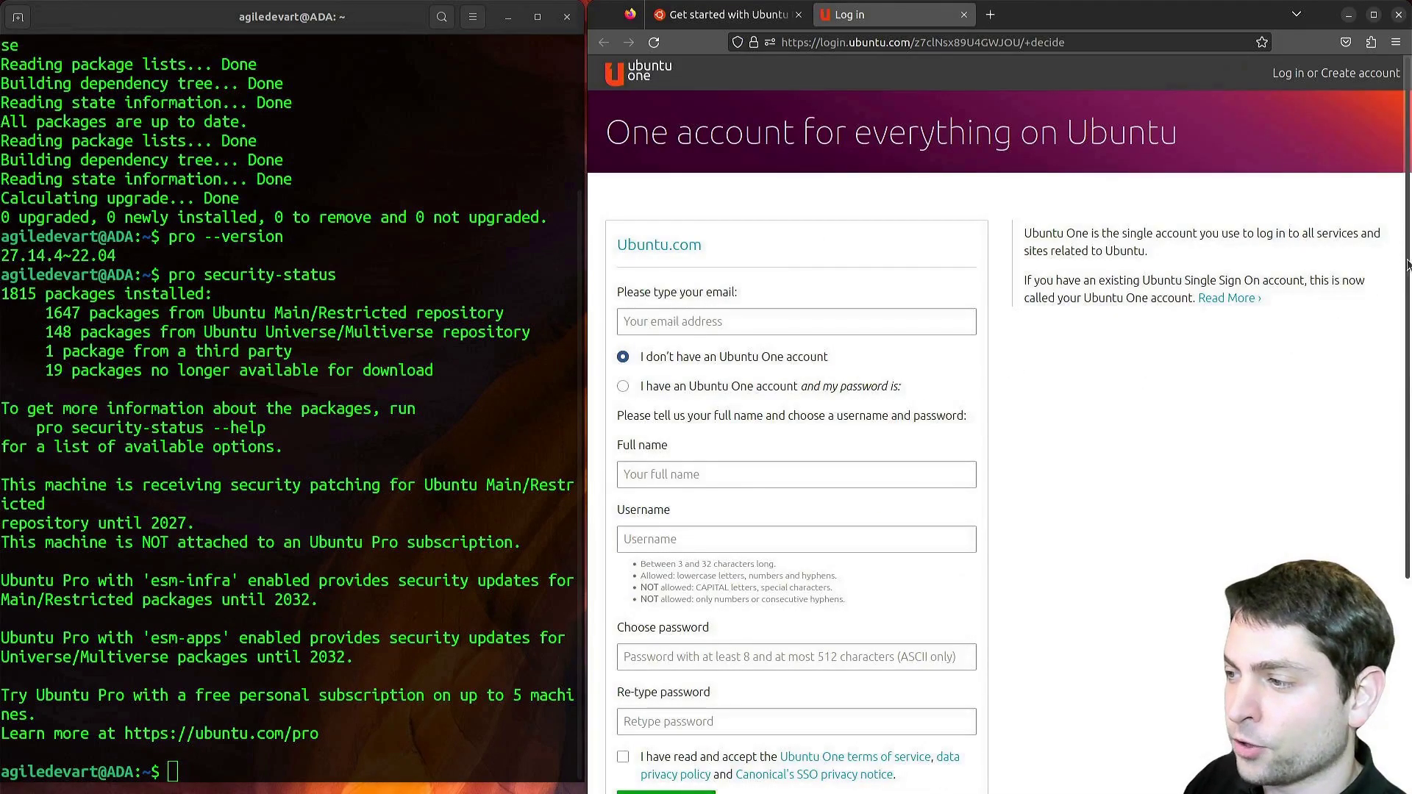
scroll(1397, 294, down, 3)
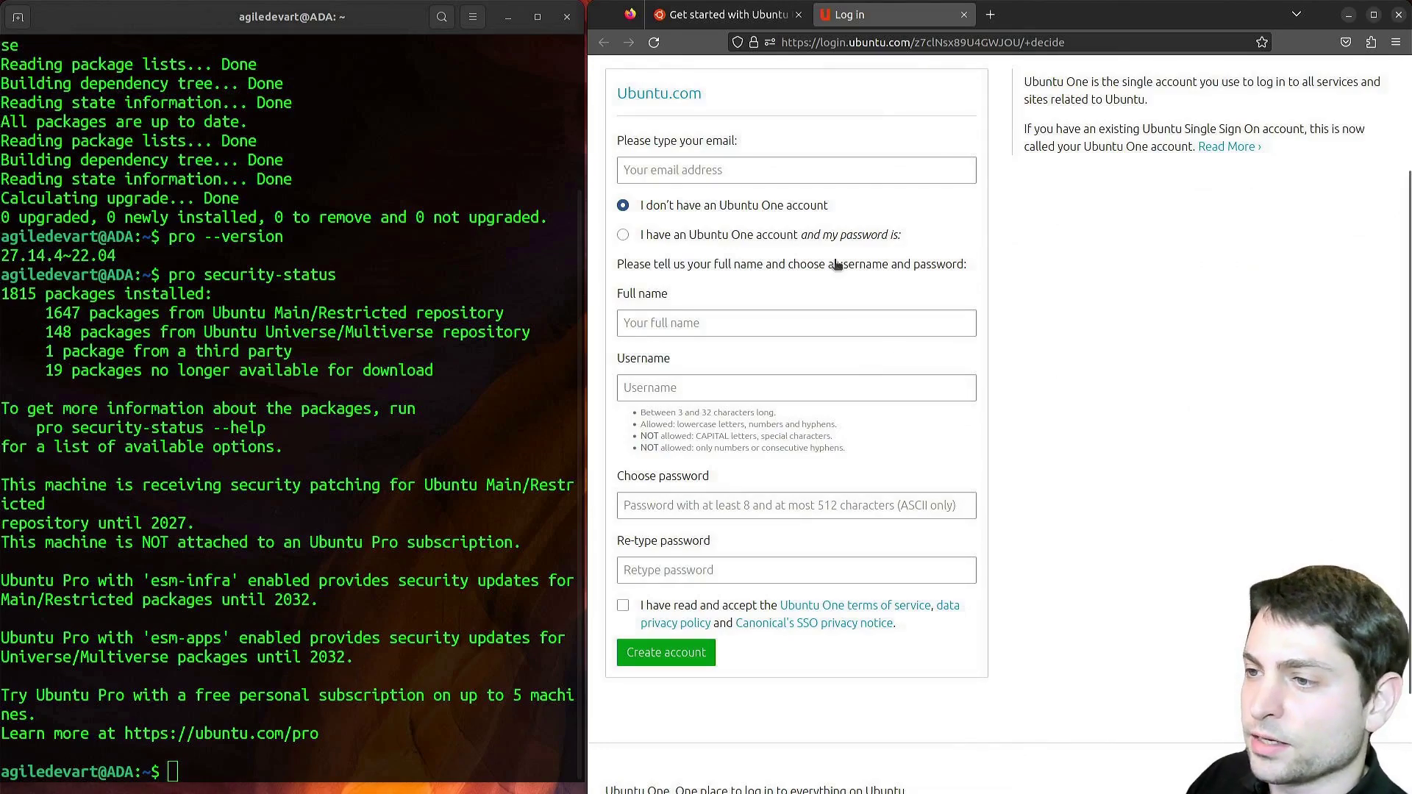
click(728, 17)
scroll(1194, 157, down, 10)
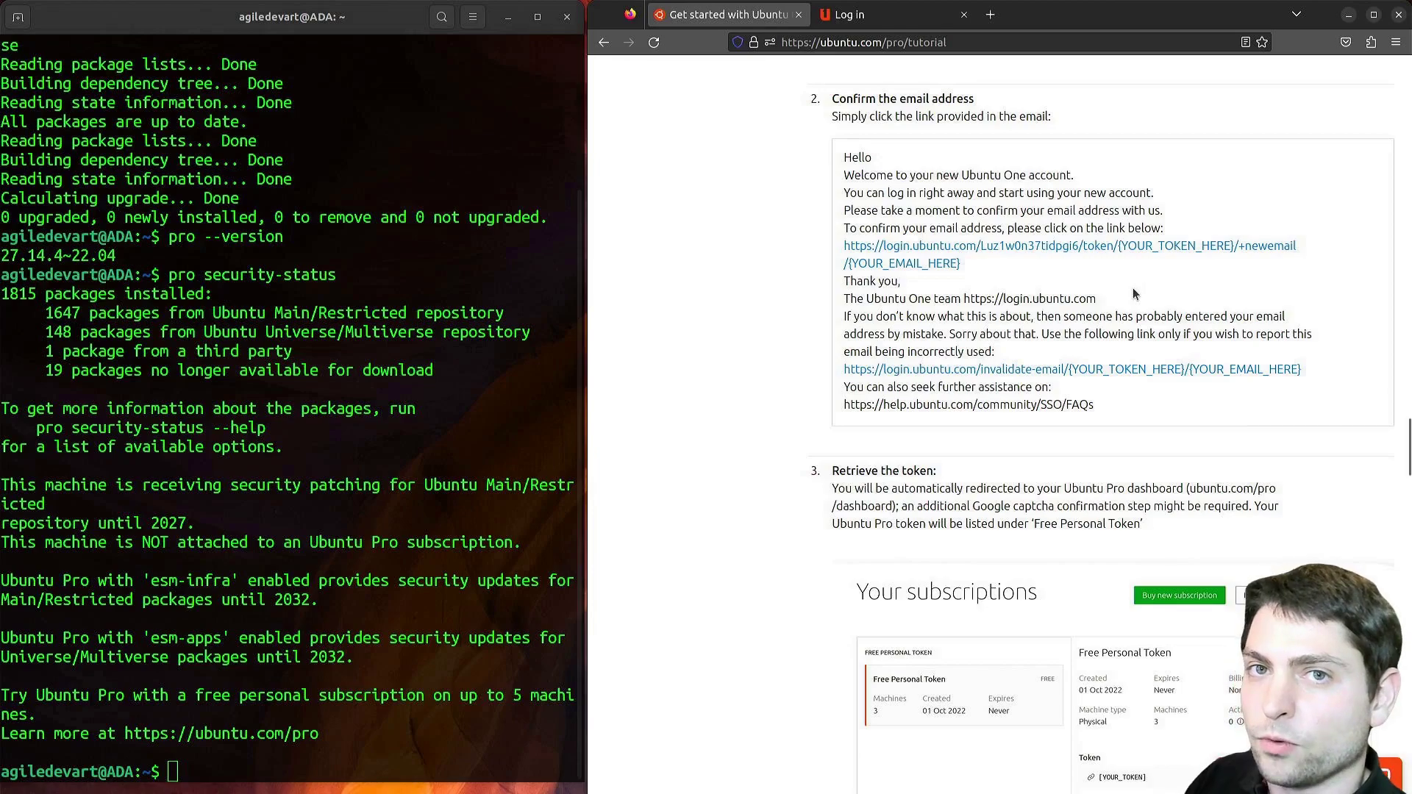
- Copy the ubuntu.com/pro/dashboard address from the tutorial and load it in the second tab
scroll(1133, 271, down, 2)
scroll(1132, 116, down, 5)
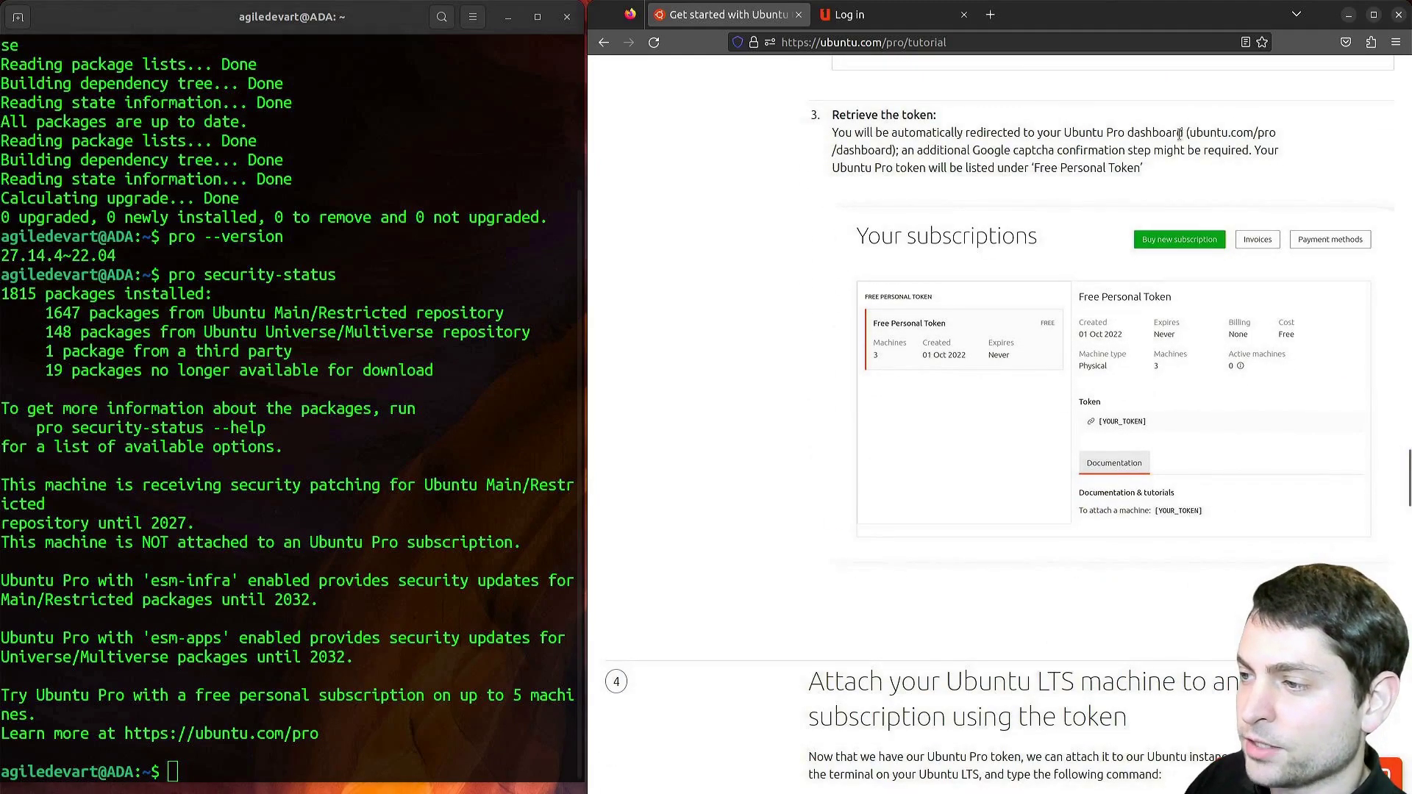
drag(1189, 133, 892, 150)
key(ctrl+c)
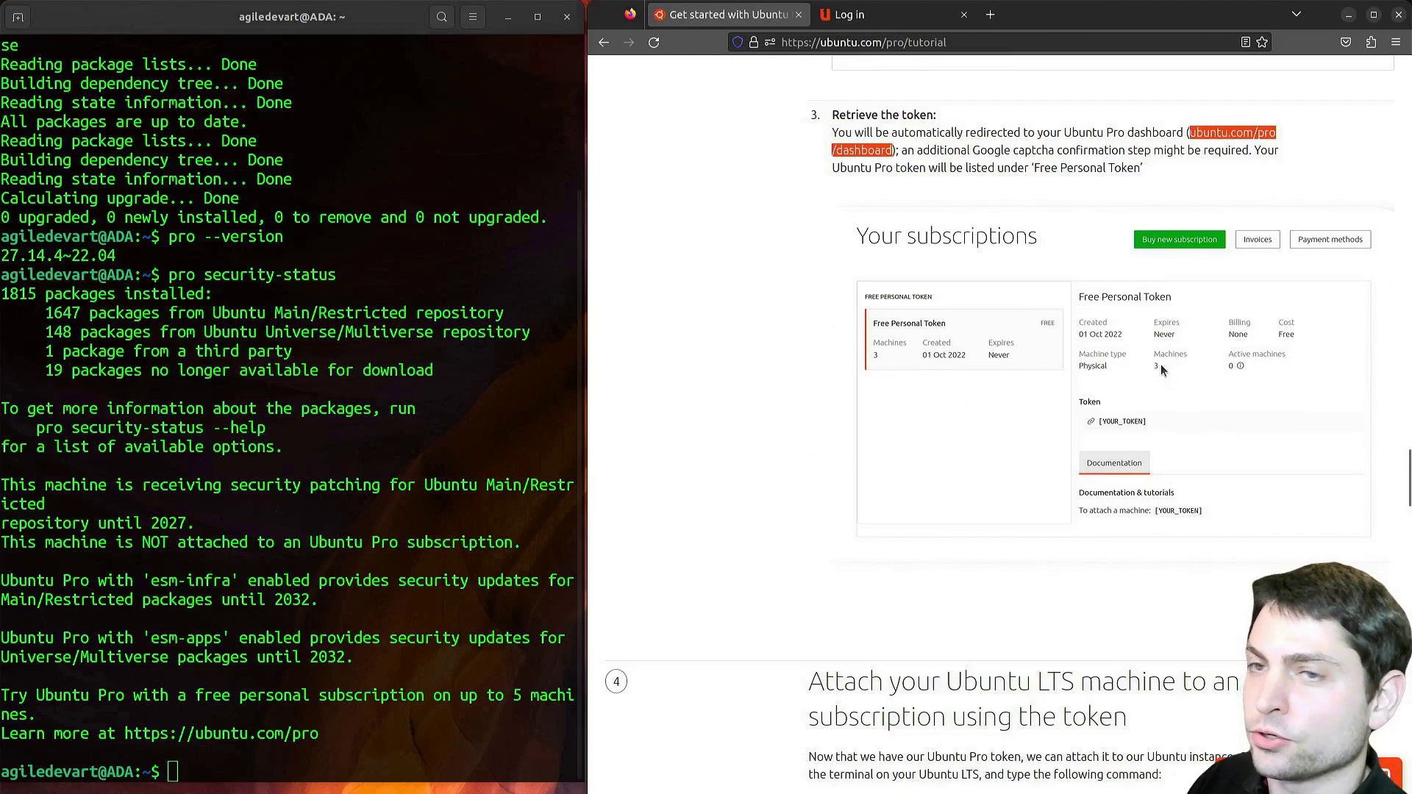
right_click(1206, 131)
click(1225, 136)
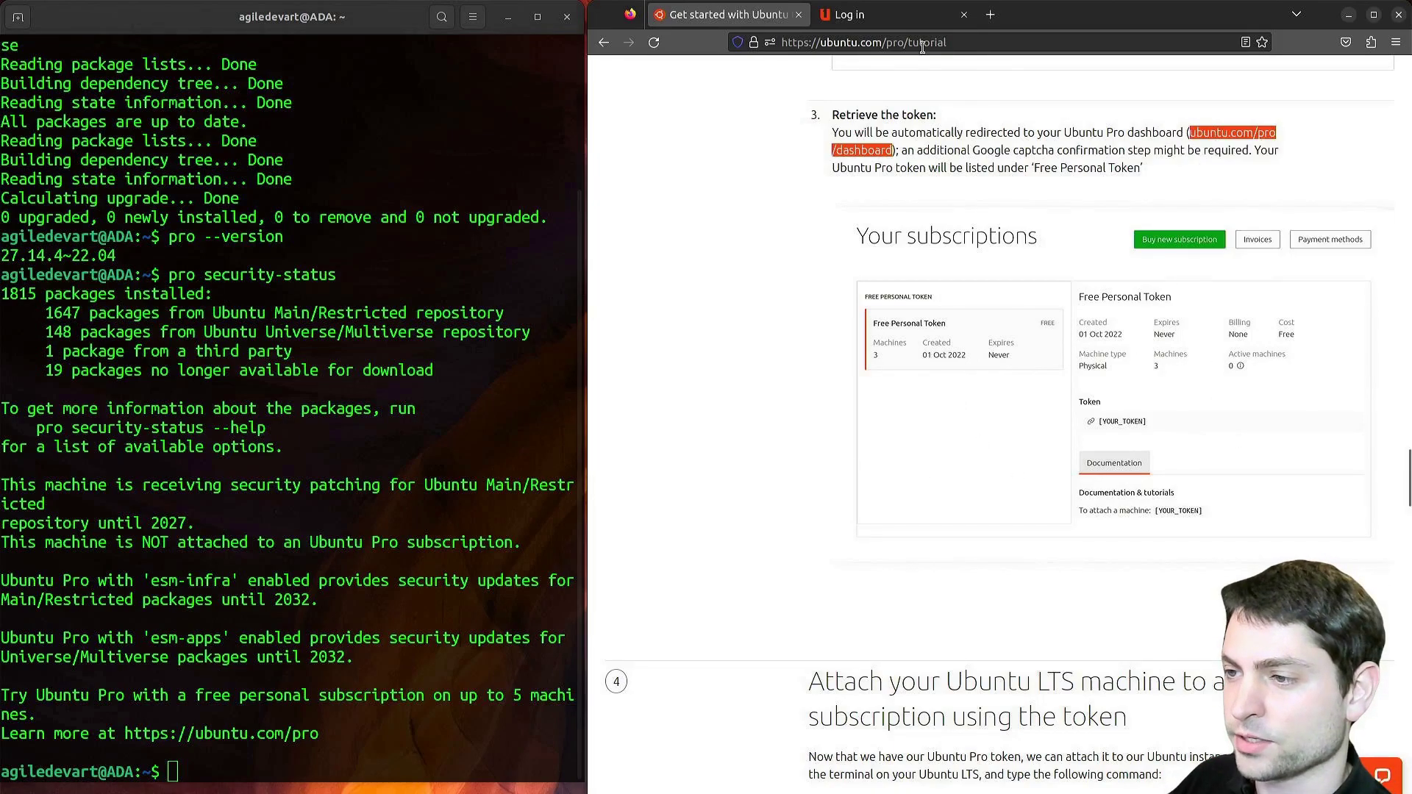
key(ctrl+Tab)
click(913, 42)
key(ctrl+v)
key(Return)
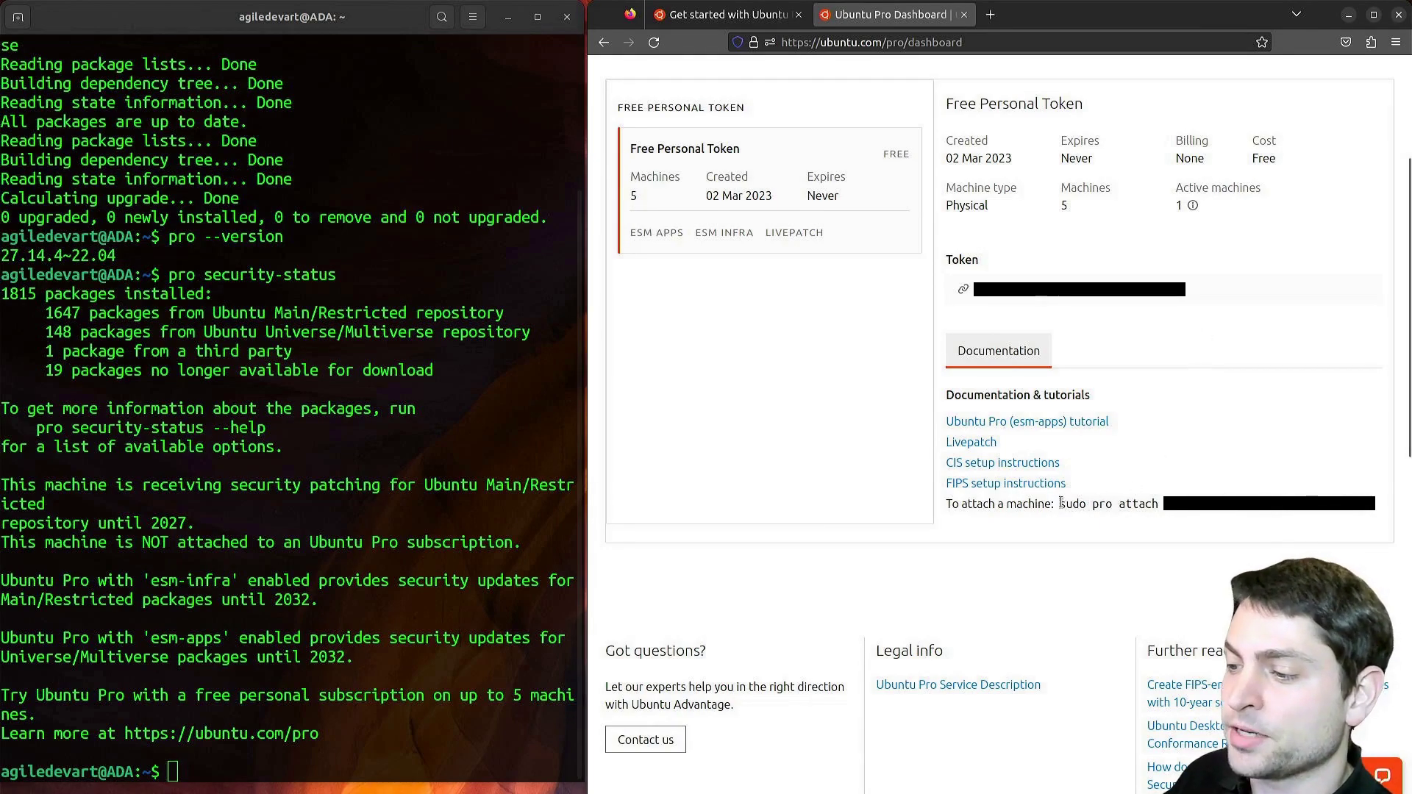
- Copy the 'sudo pro attach' command with its token from the dashboard and run it in the terminal
drag(1061, 504, 1371, 505)
right_click(1188, 508)
click(1290, 515)
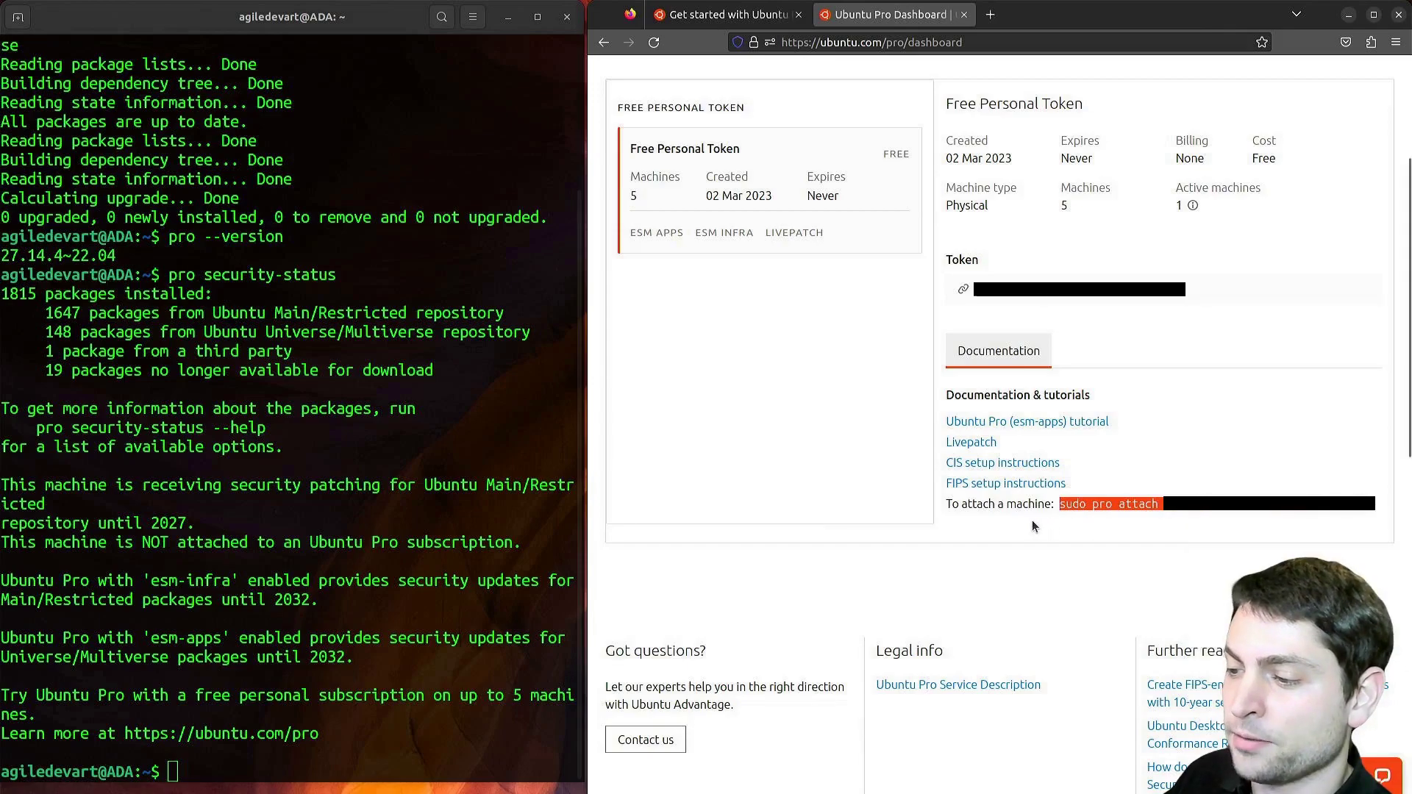
key(ctrl+shift+v)
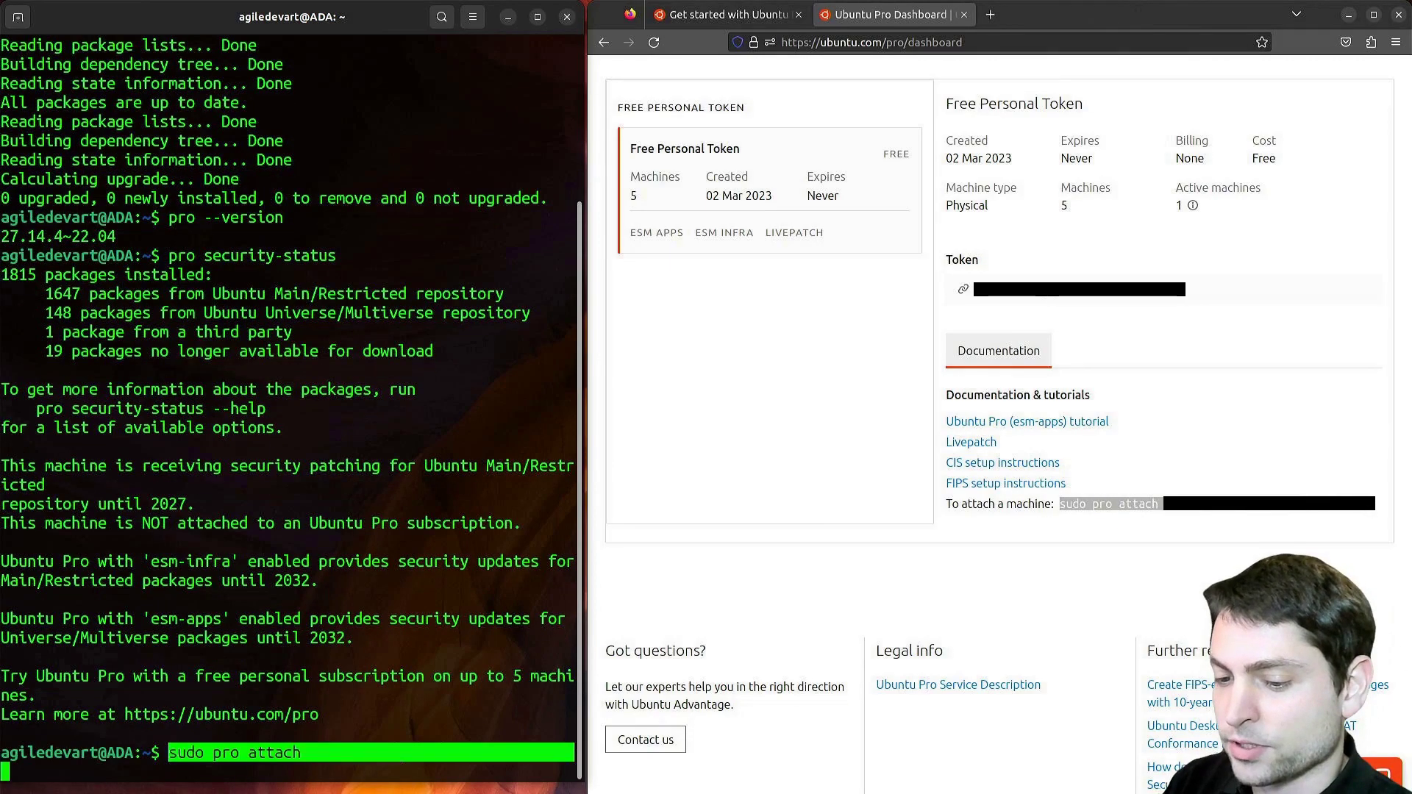
key(Return)
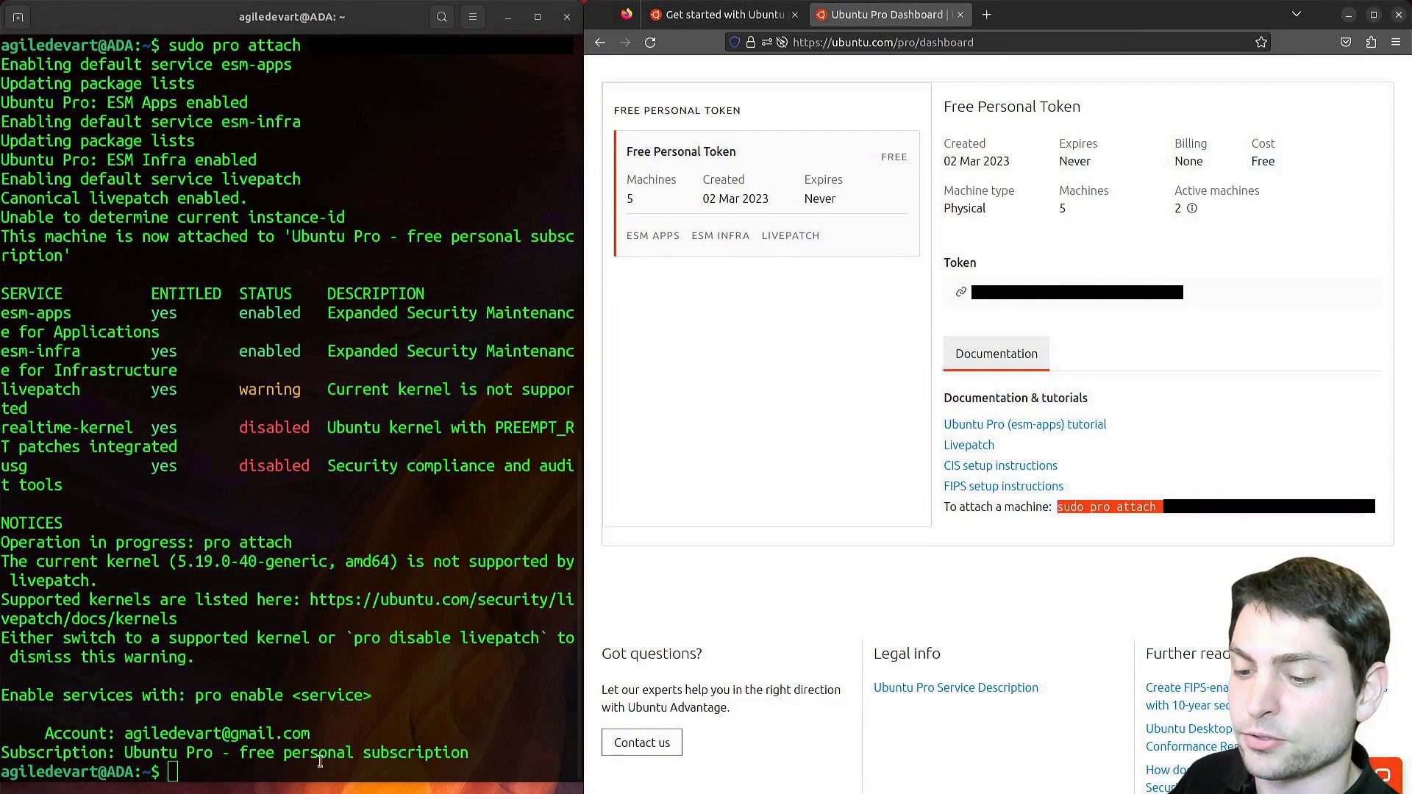
- Scroll the tutorial to step 4, widen the terminal, and highlight kernel 5.19.0-40-generic
click(725, 14)
scroll(1088, 506, down, 8)
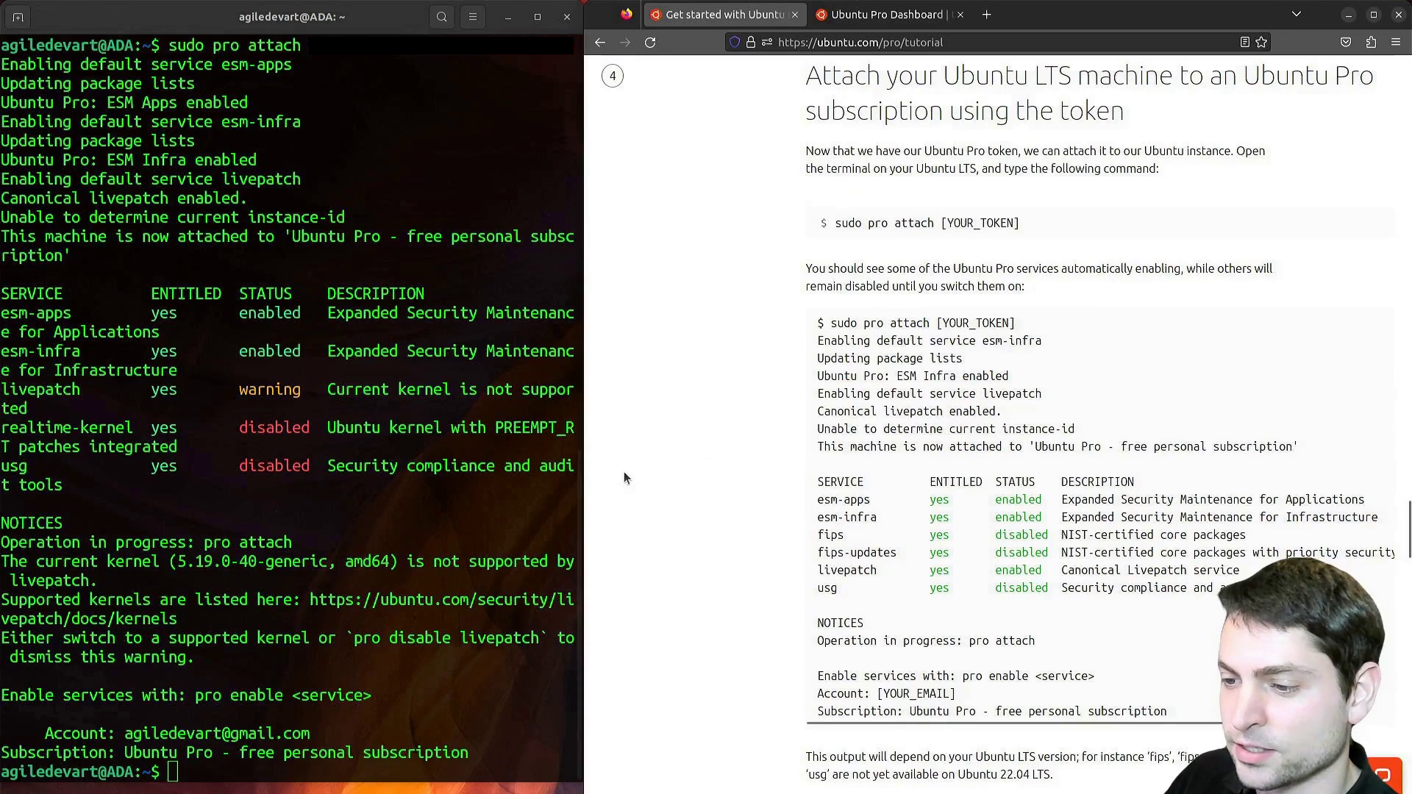
drag(586, 474, 821, 487)
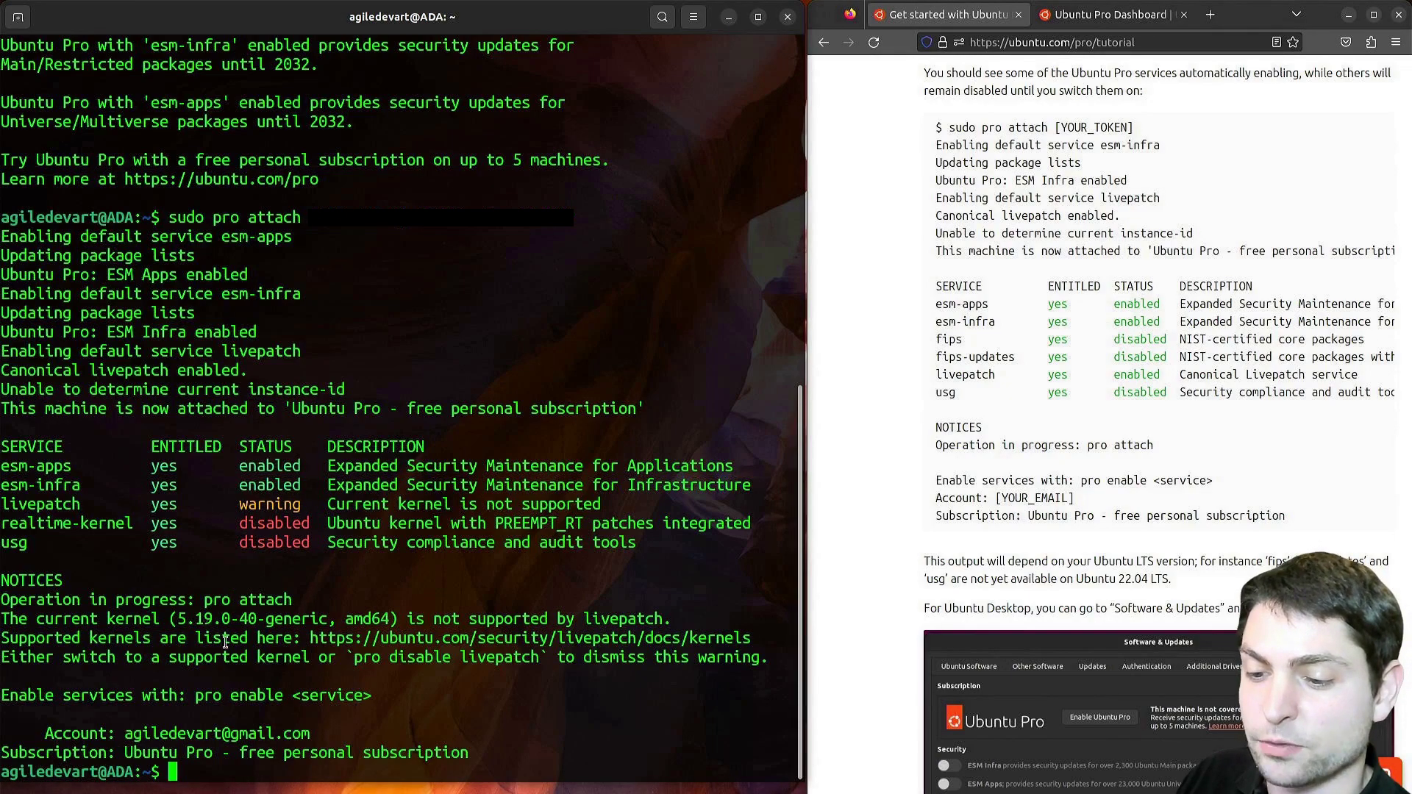
drag(178, 618, 662, 618)
click(662, 618)
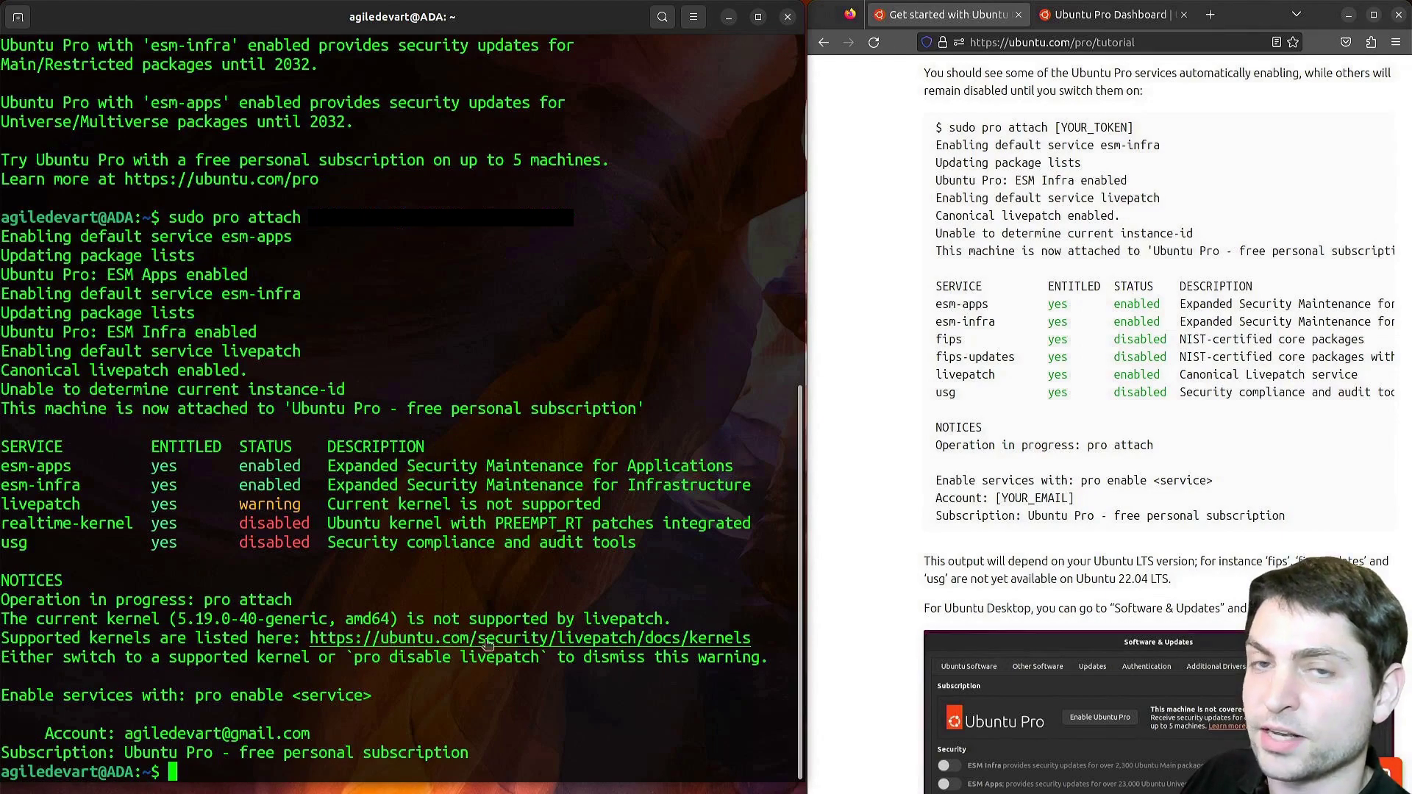
- Open the supported-kernels link from the terminal's livepatch warning in Firefox
right_click(644, 645)
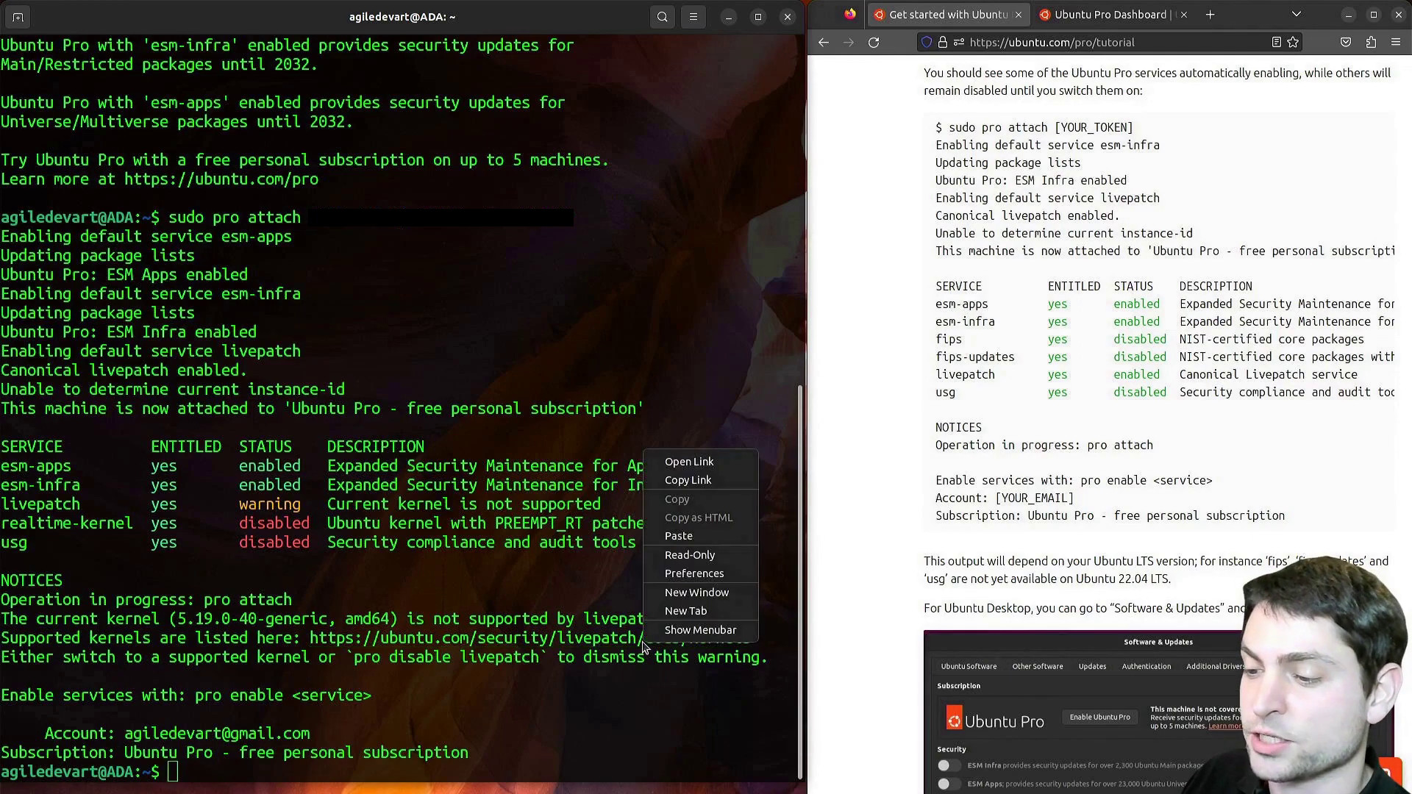
click(732, 464)
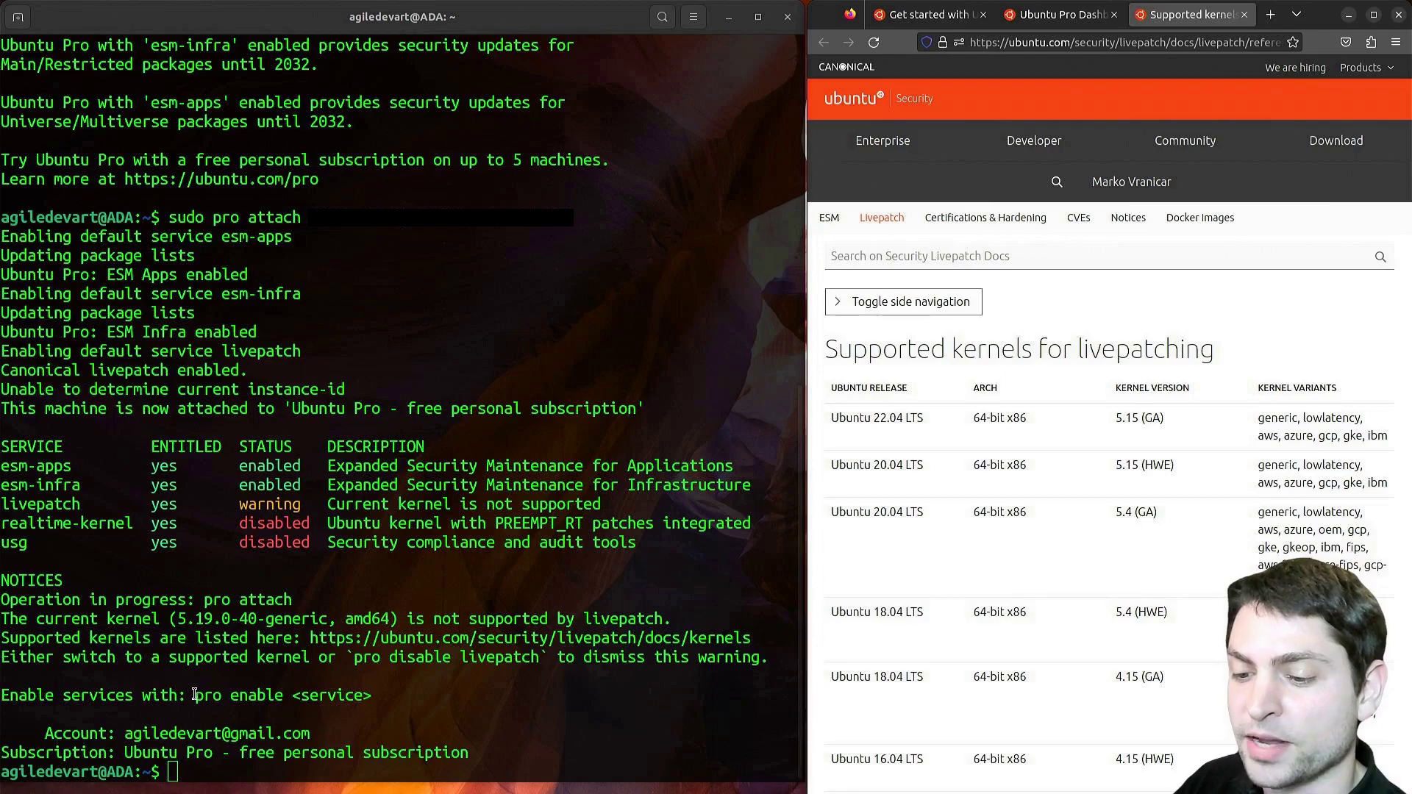
- Run 'sudo pro enable realtime-kernel' and authenticate with the administrator password
drag(195, 695, 284, 697)
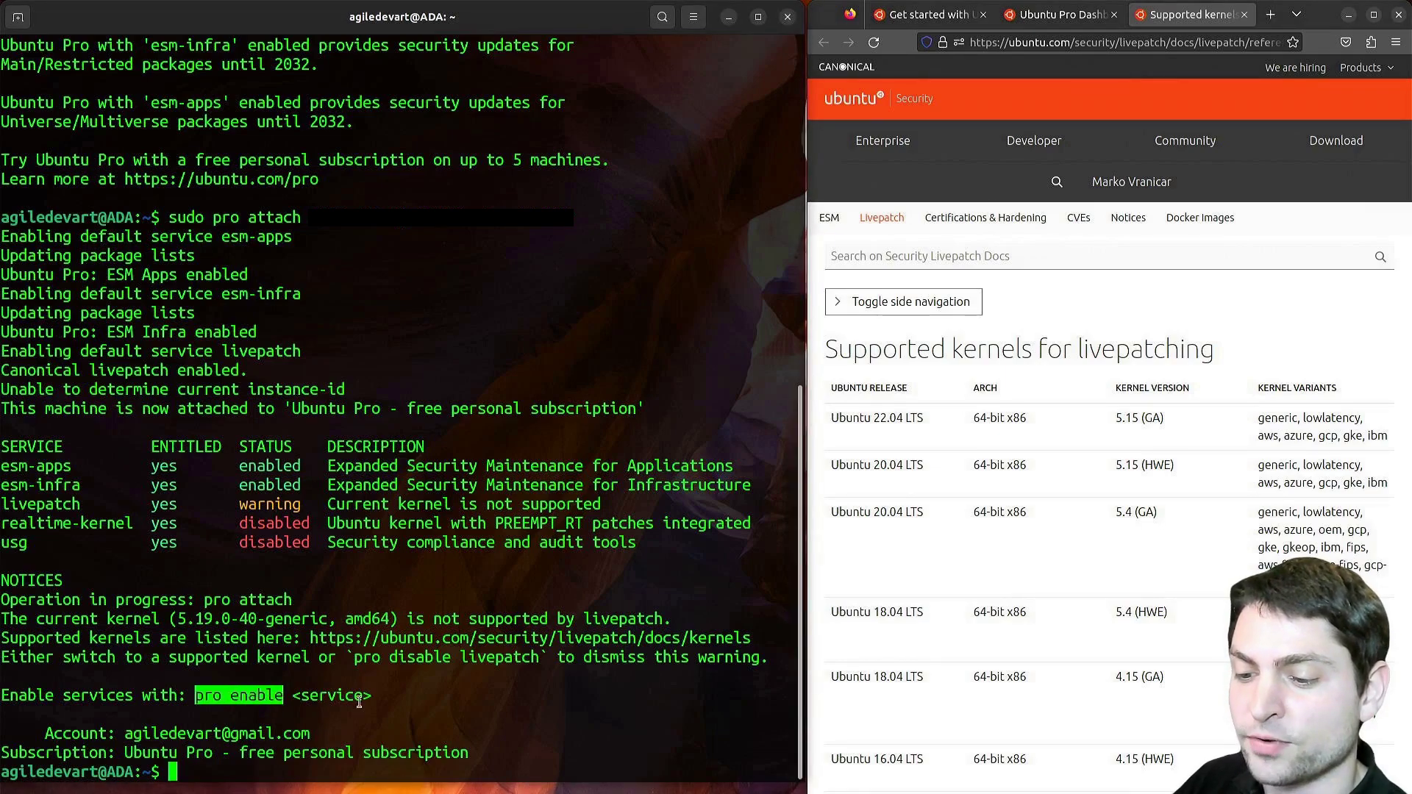
text(pro)
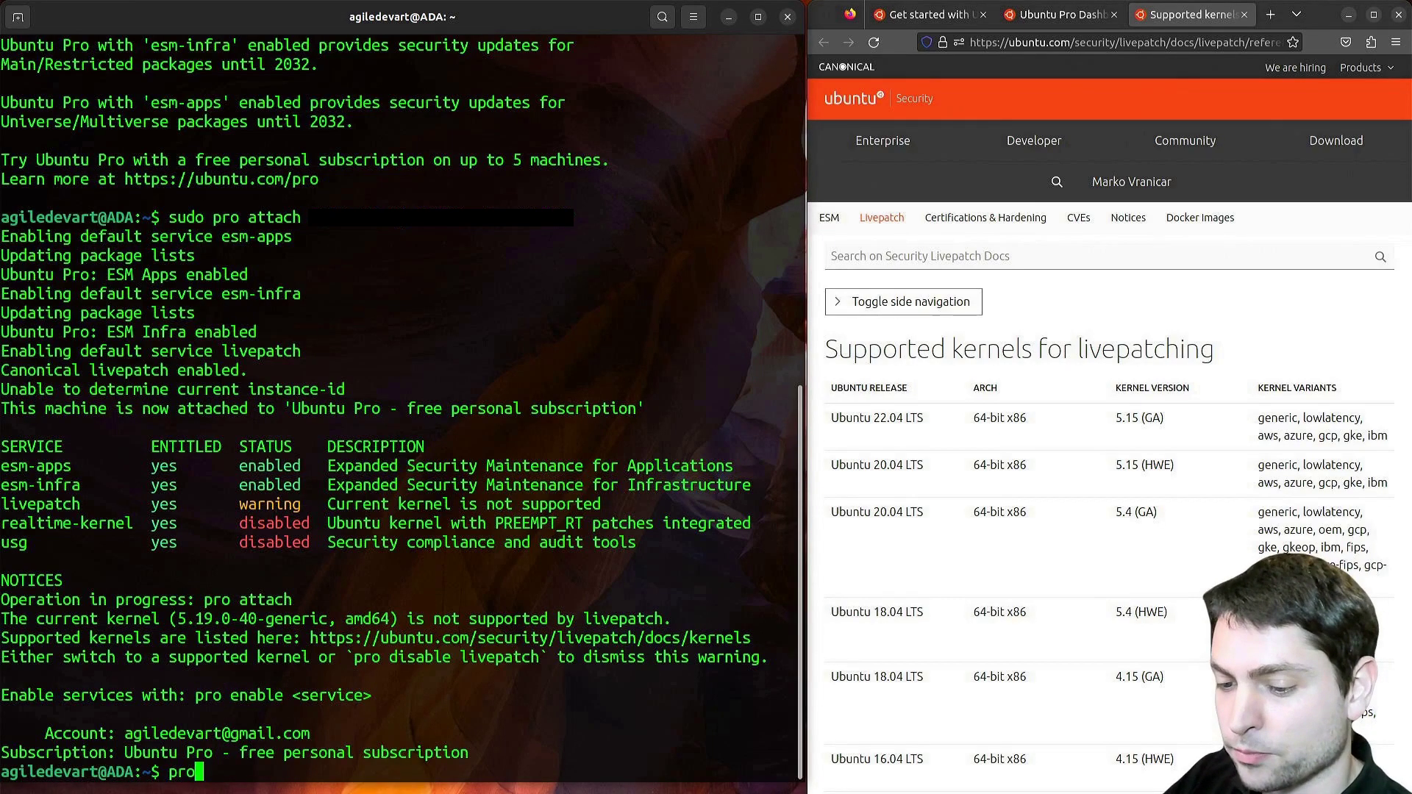
text( enable realtime)
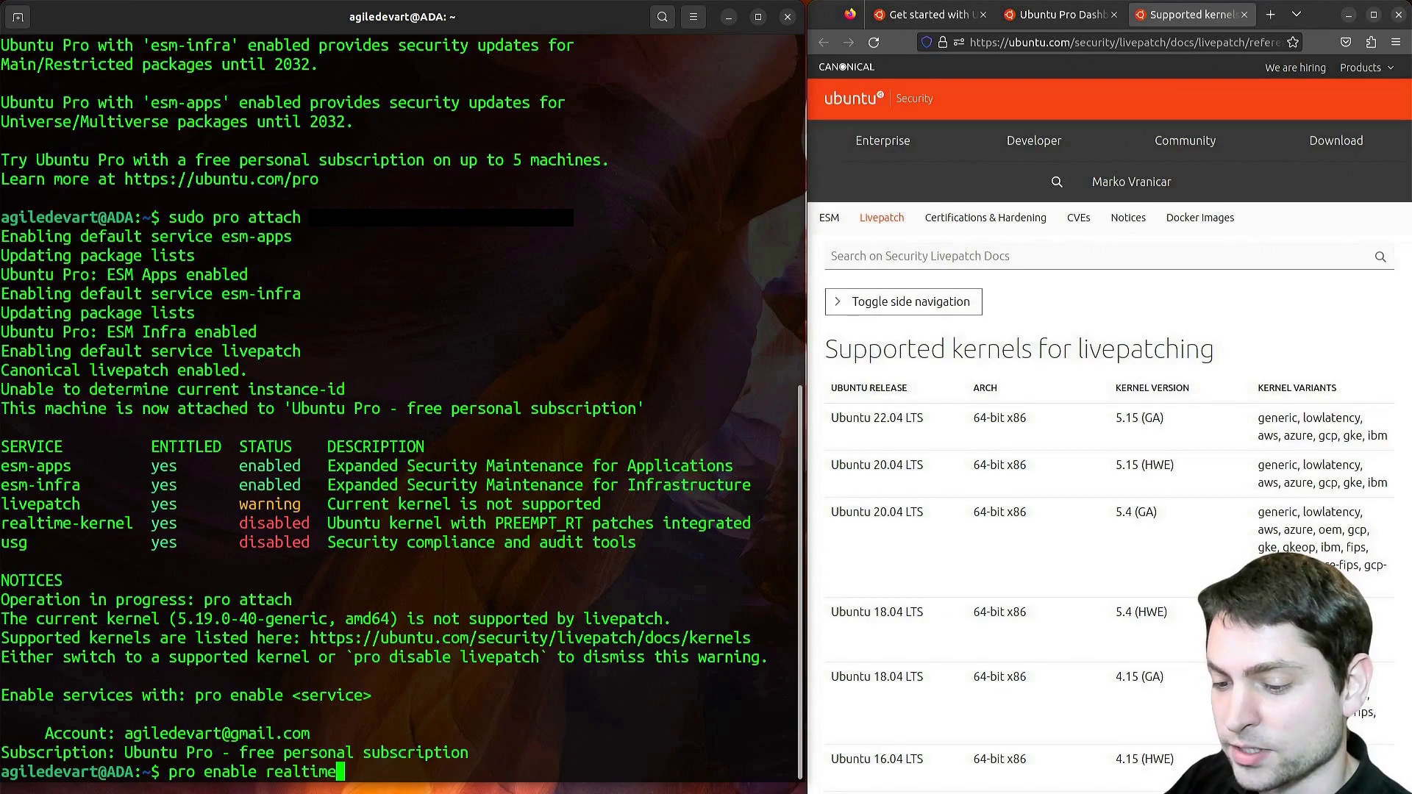
text(-kernel)
key(Left)
key(Left)
key(Left)
key(Left)
key(Left)
key(Left)
key(Left)
key(Left)
key(Left)
key(Left)
key(Left)
key(Left)
key(Left)
key(Left)
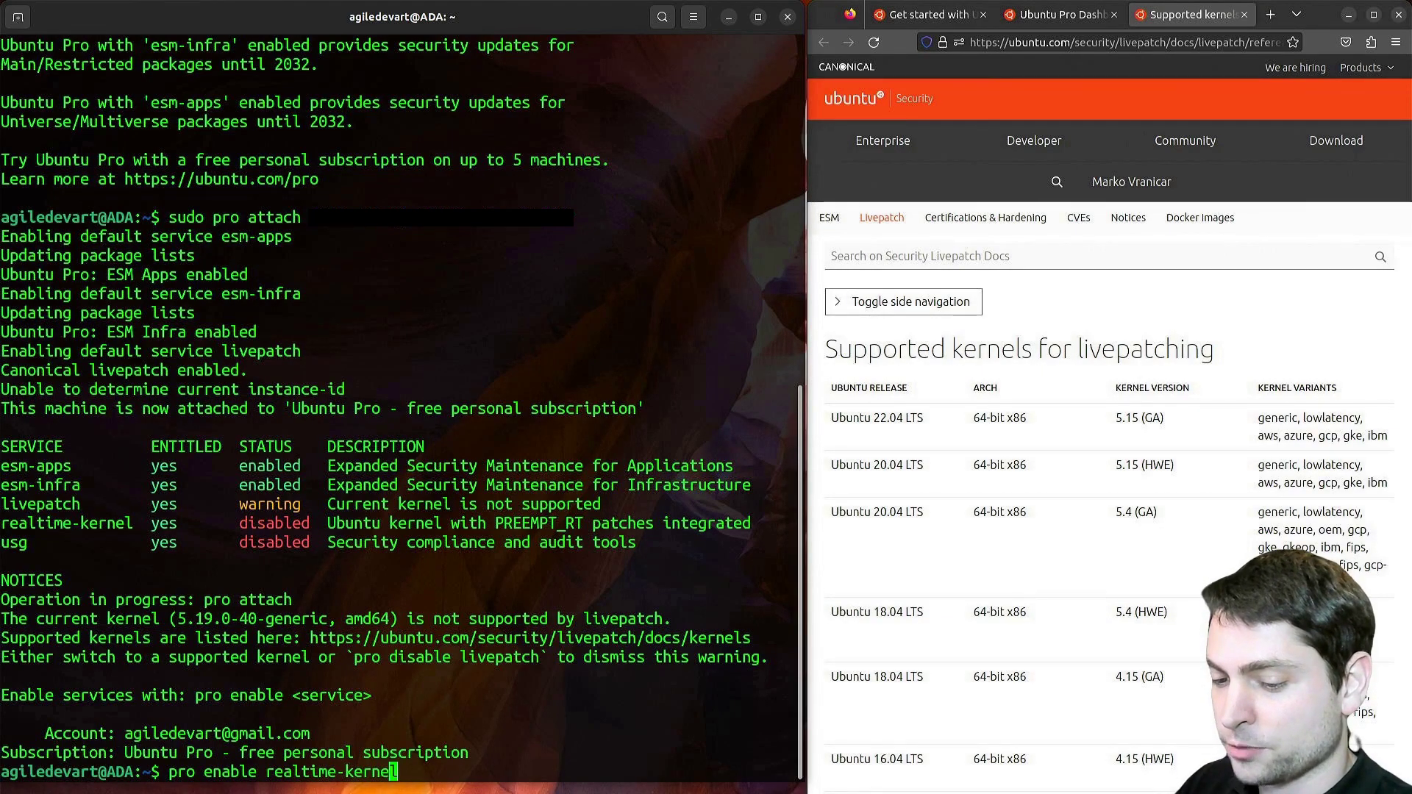
key(Left)
key(Left)
key(Left)
key(Left)
key(Left)
key(Left)
key(Left)
key(Left)
key(Left)
key(Left)
key(Left)
key(Left)
text(sudo)
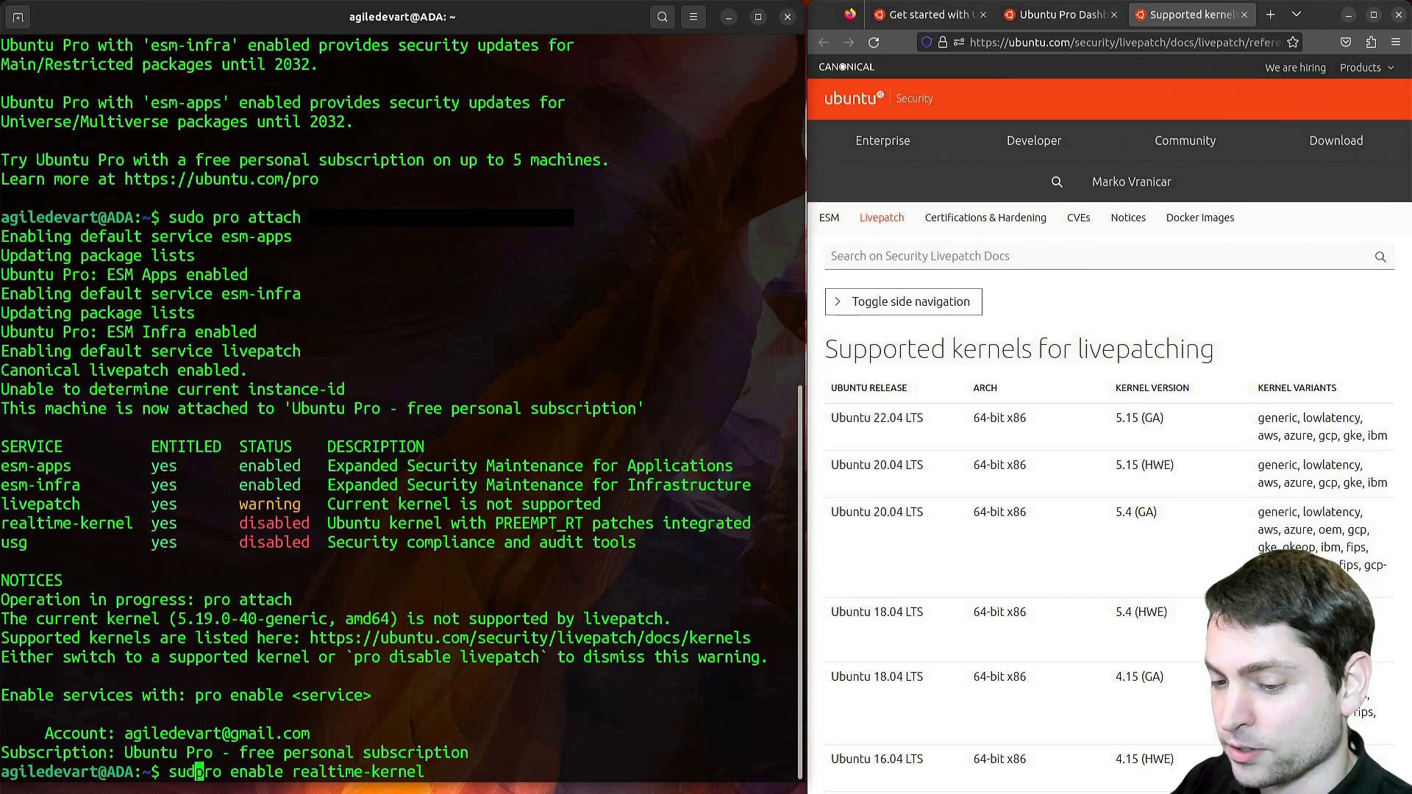
key(Return)
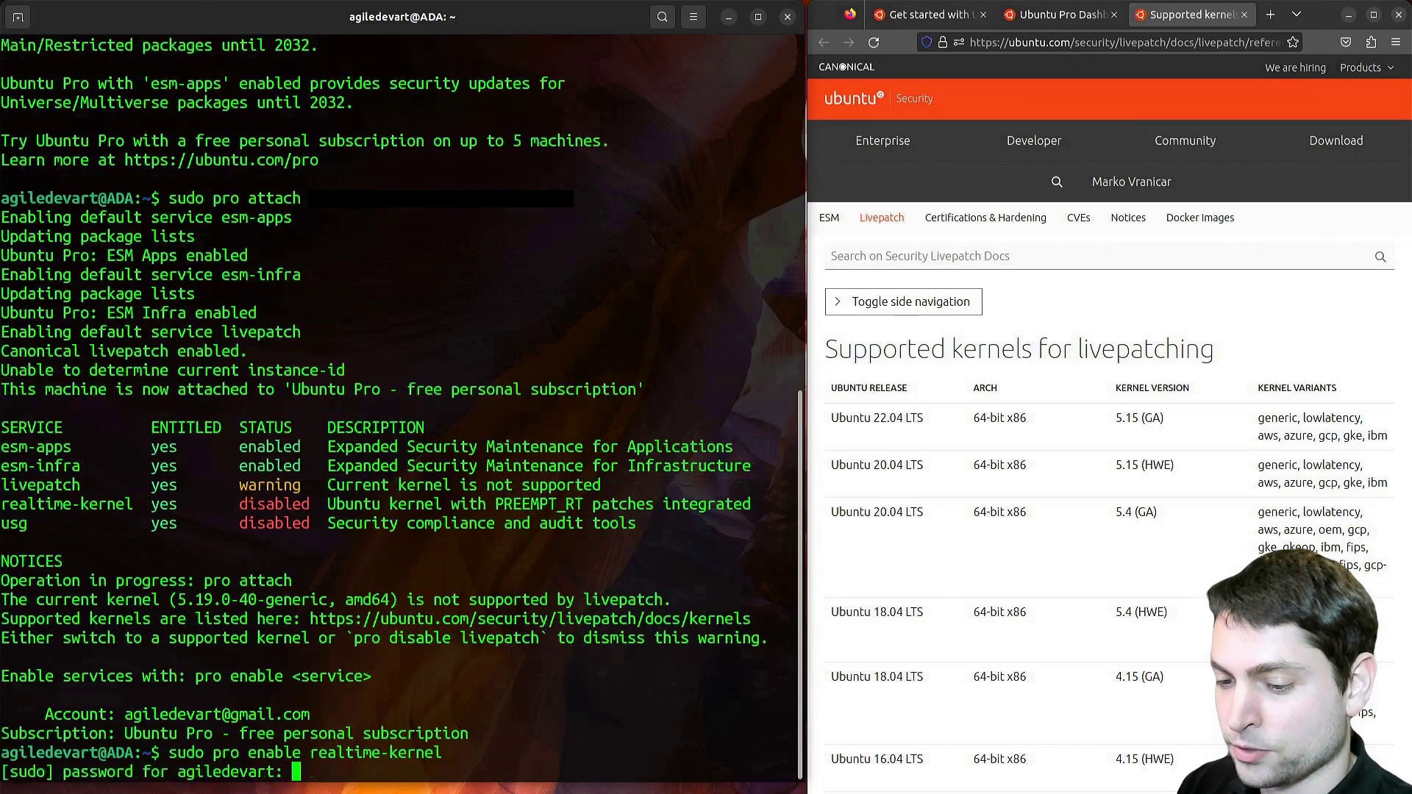
key(Return)
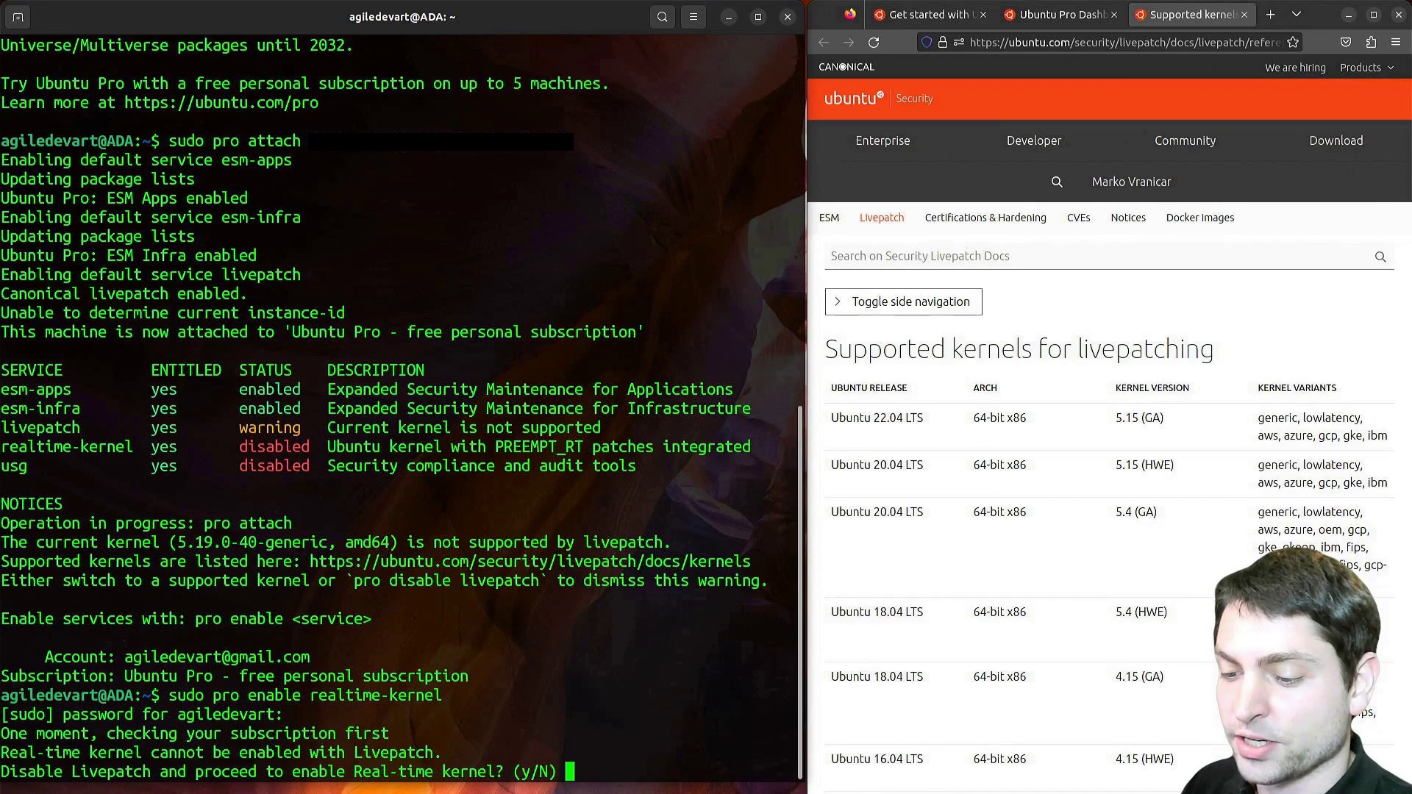
- Answer y to disable Livepatch and accept the default Yes to install the real-time kernel
text(y)
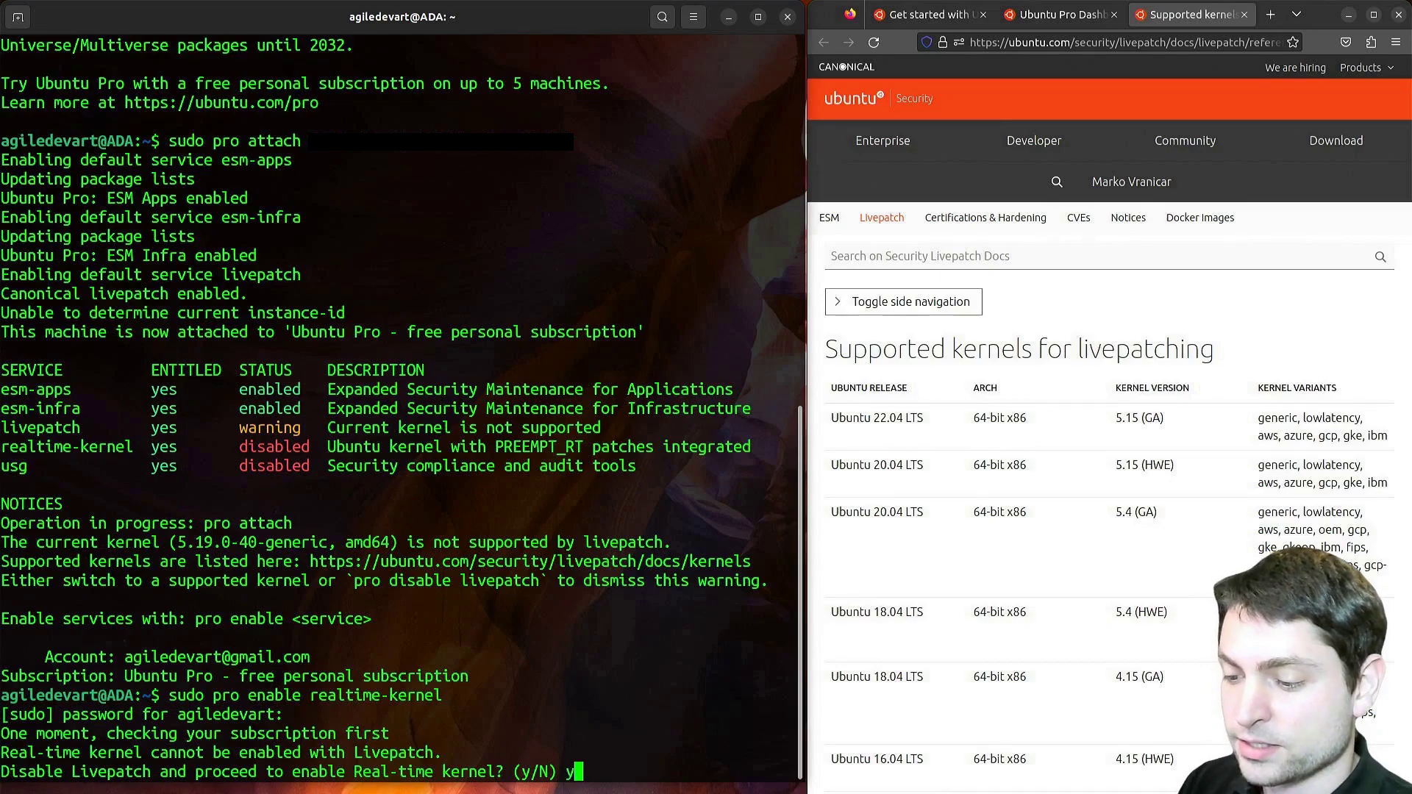
key(Return)
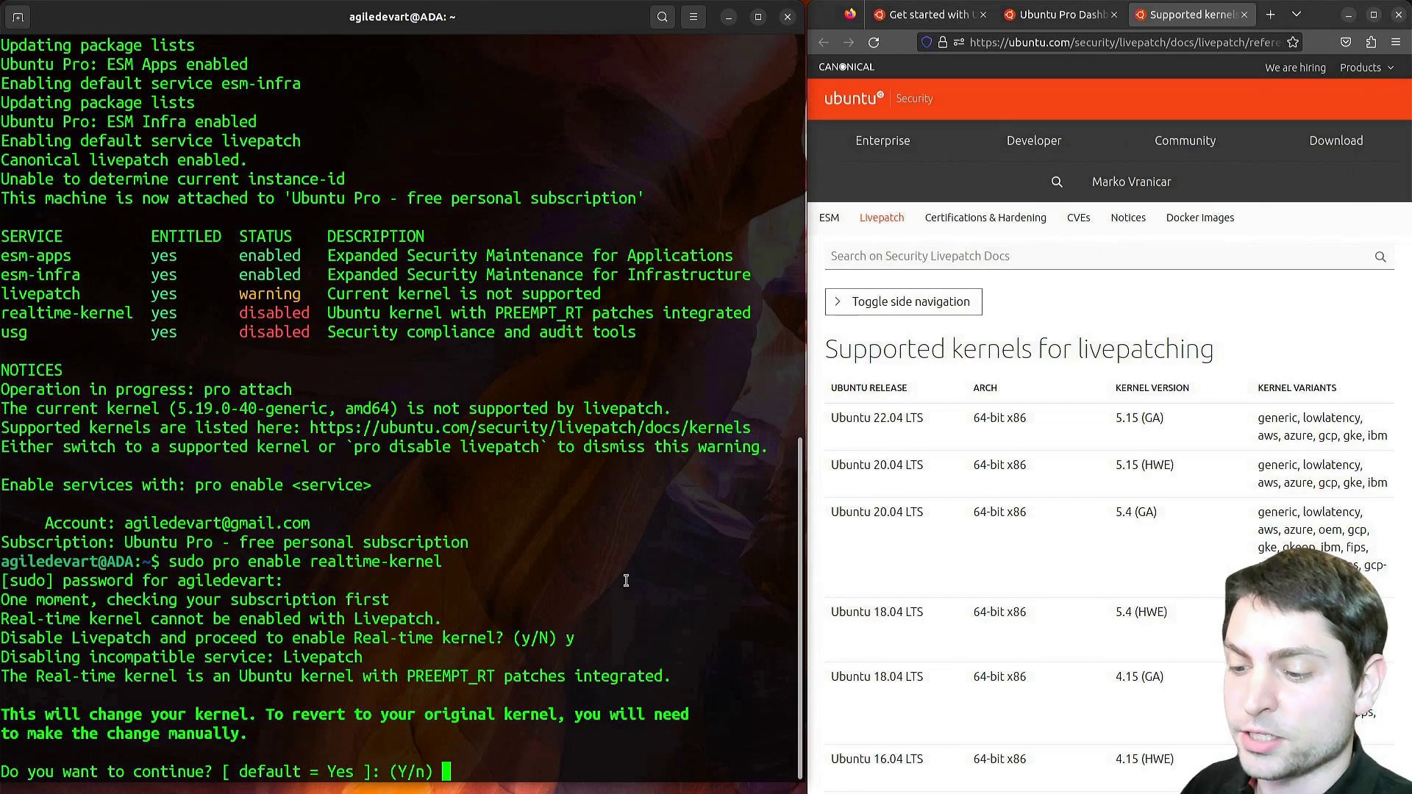
key(Return)
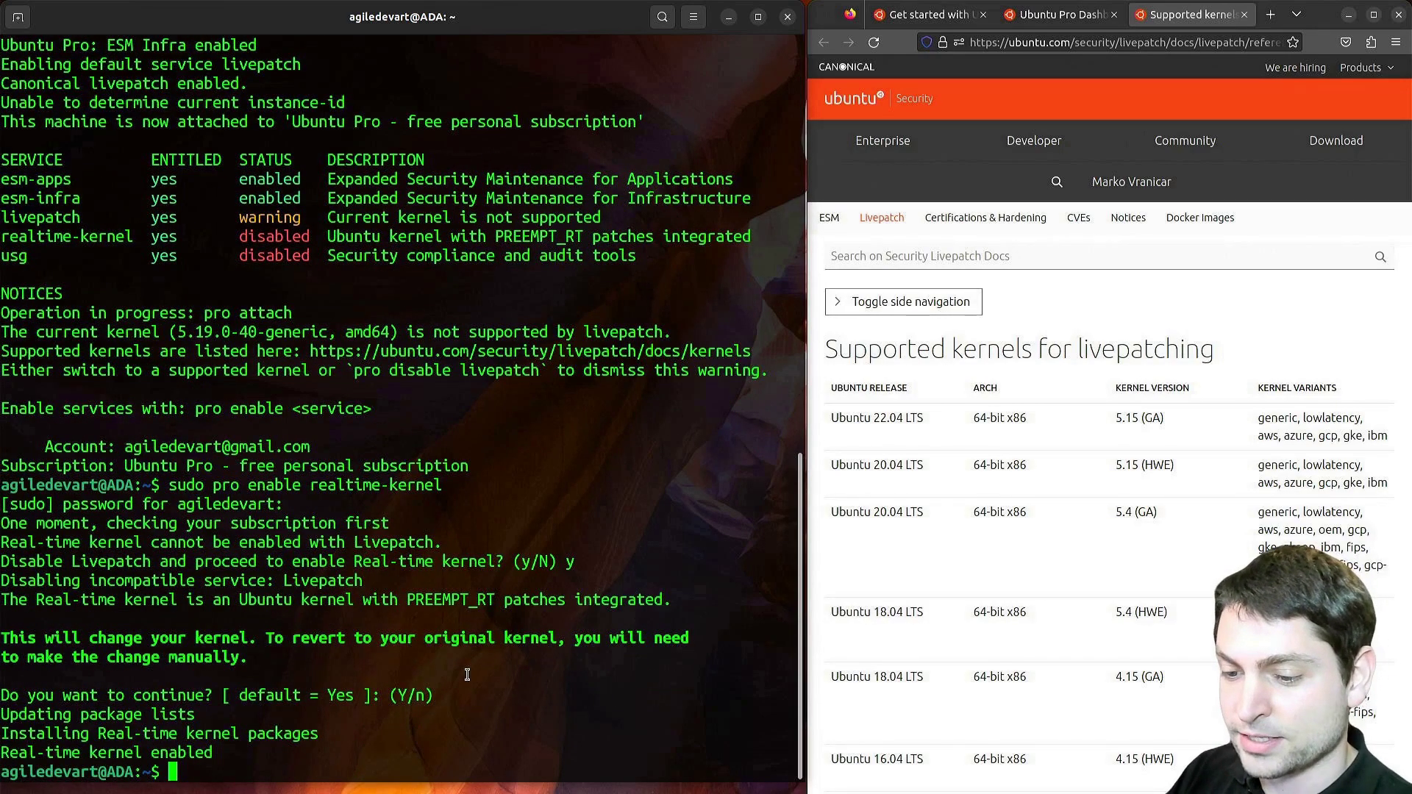
- Run 'pro status' to confirm realtime-kernel is enabled and livepatch disabled
text(pro status)
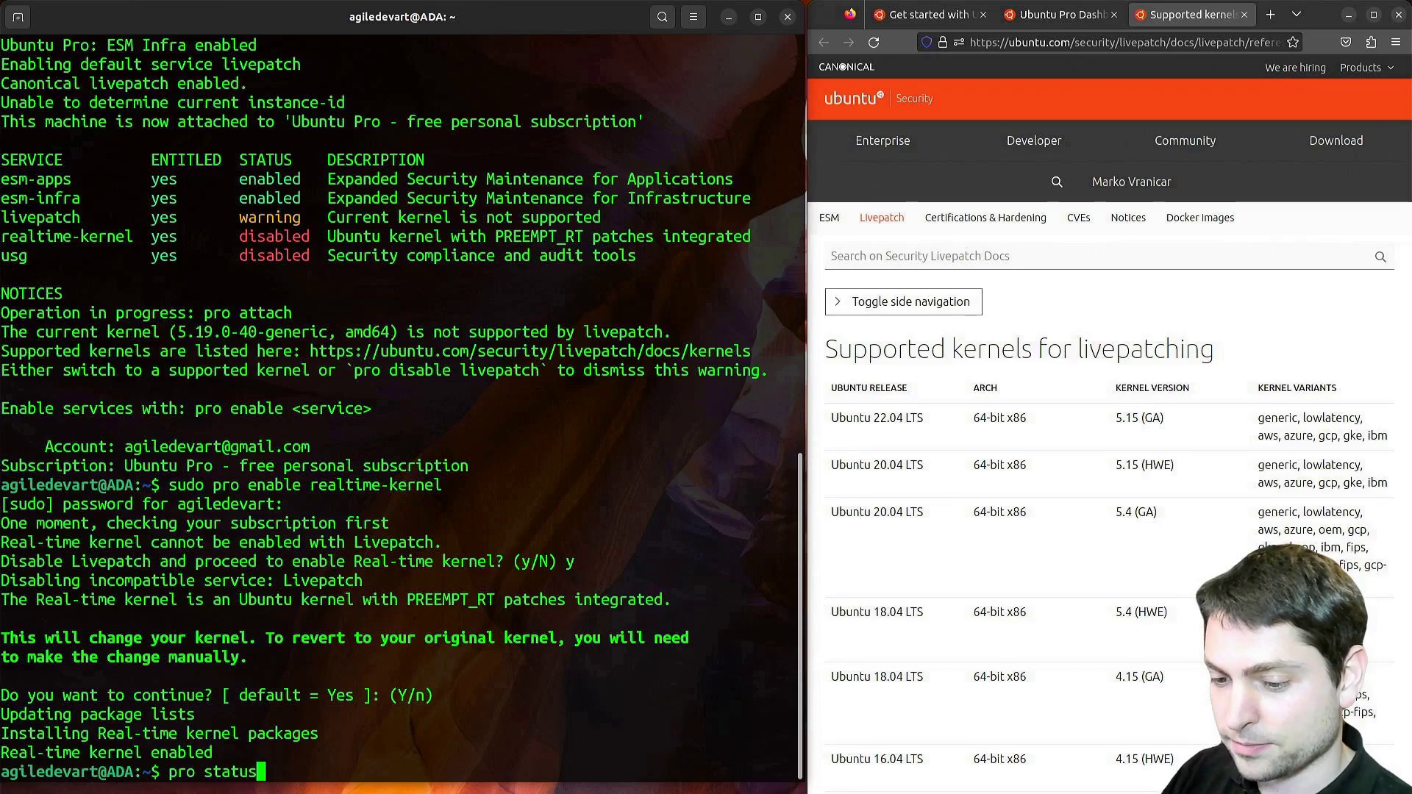
key(Return)
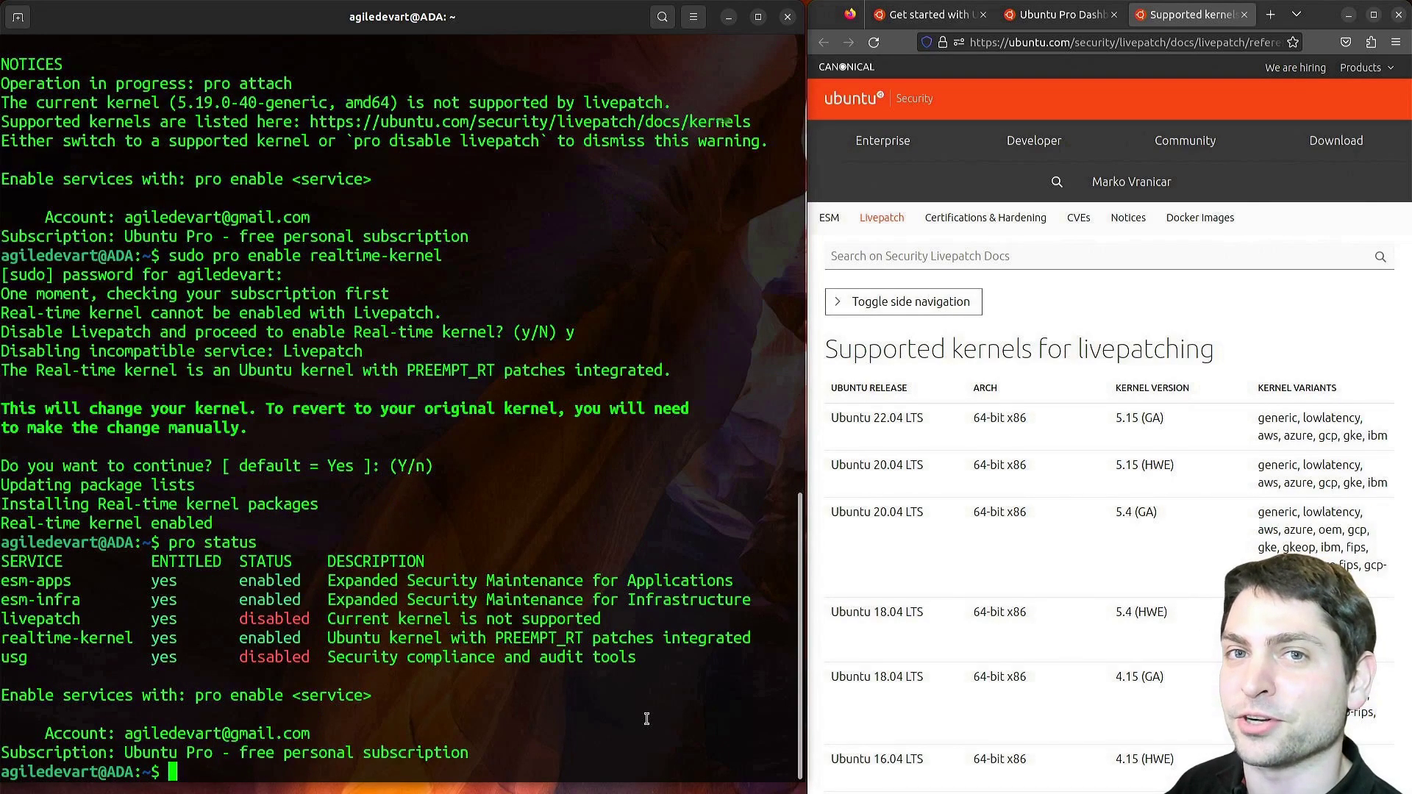